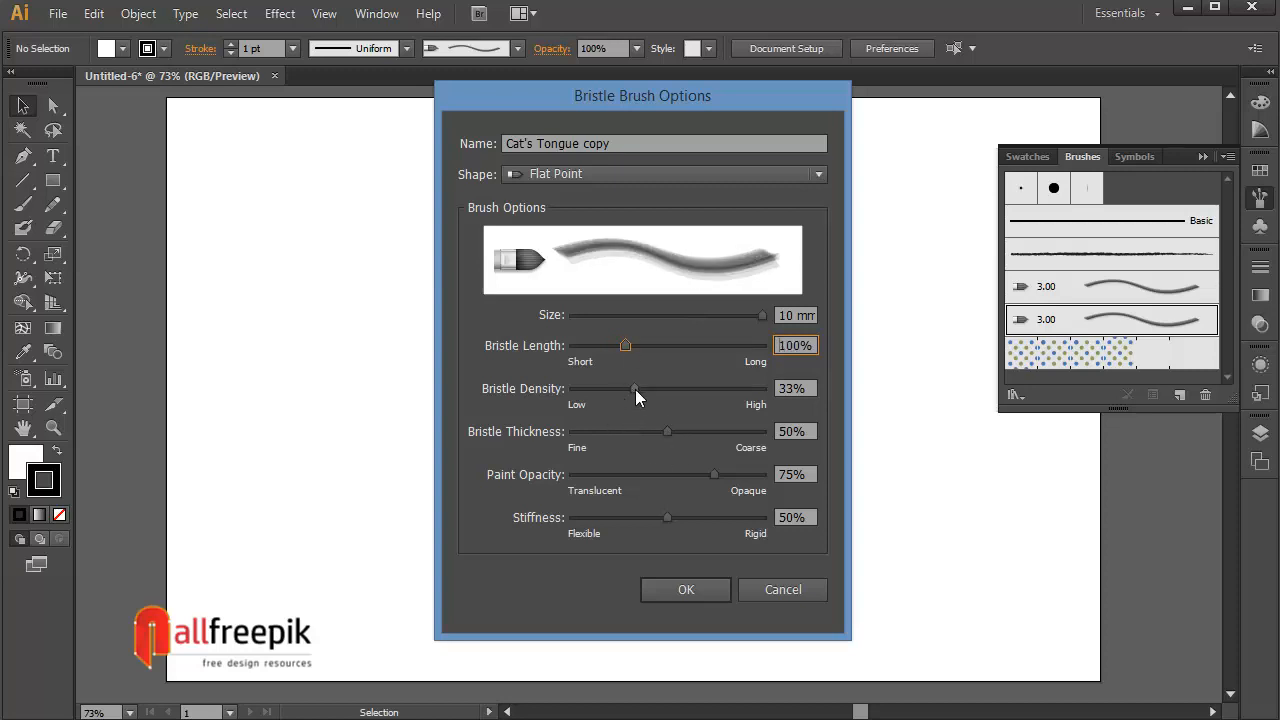
Set the bristle brush to 100% bristle density, 59% thickness, about 32% paint opacity and 55% stiffness, and apply the options
drag(635, 389, 775, 393)
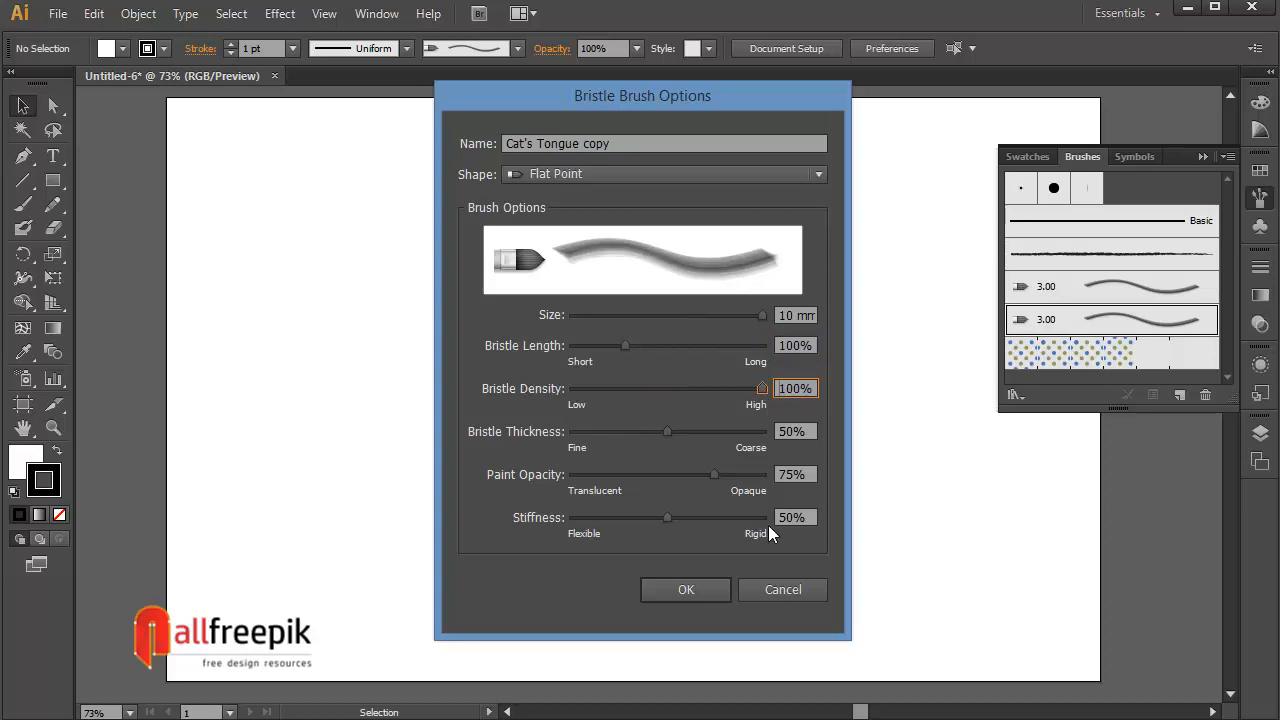
drag(667, 432, 691, 432)
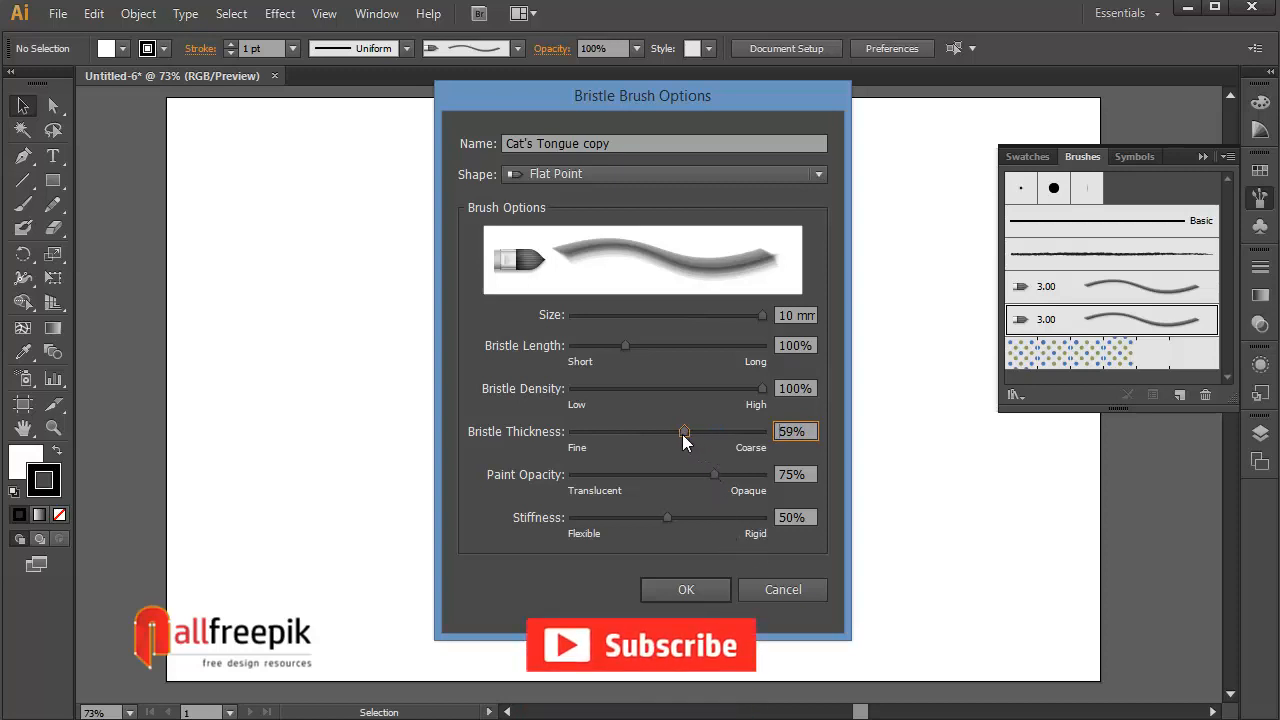
mouse_move(720, 476)
mouse_down()
mouse_move(648, 476)
mouse_move(672, 477)
mouse_up()
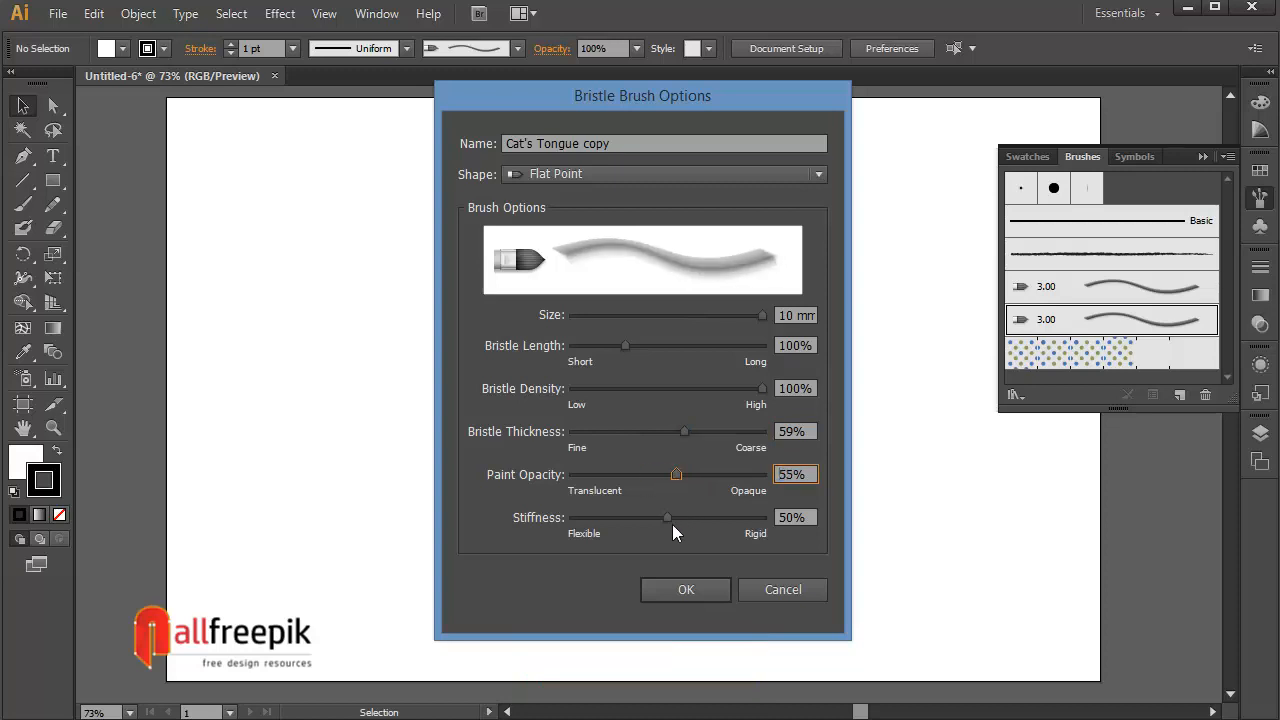
drag(668, 517, 675, 518)
drag(679, 472, 640, 473)
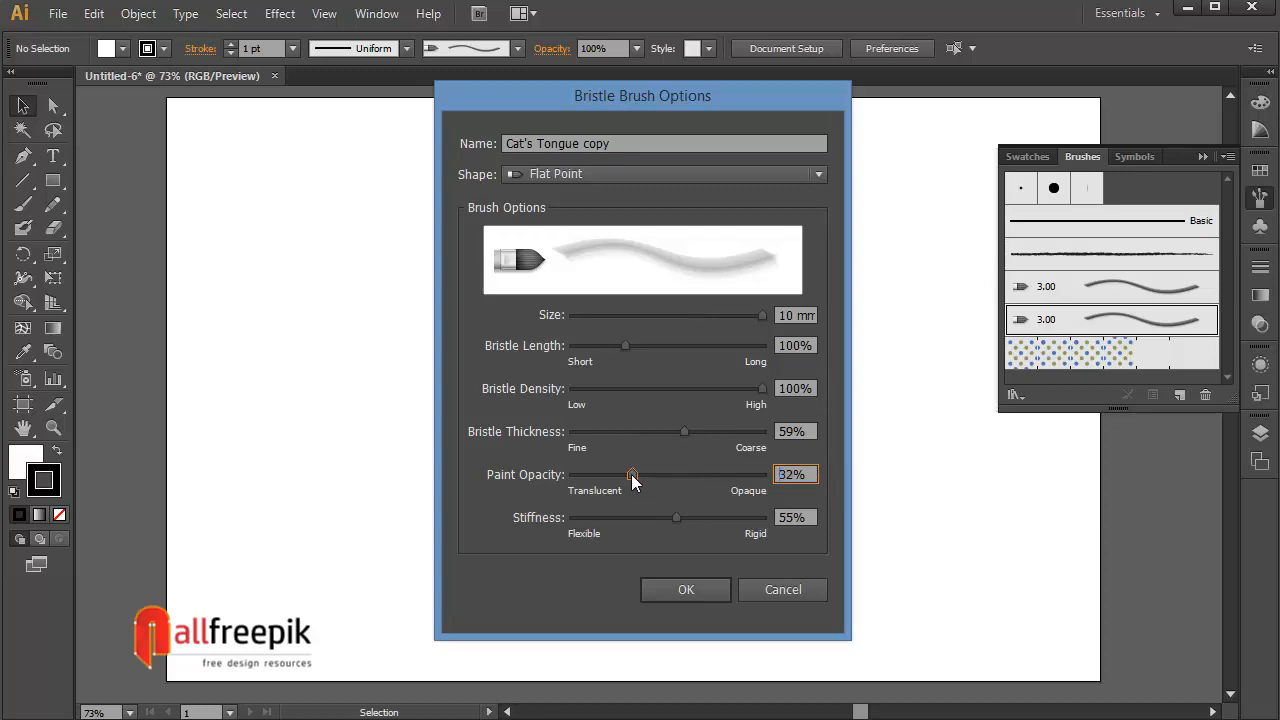
drag(631, 474, 628, 474)
click(697, 592)
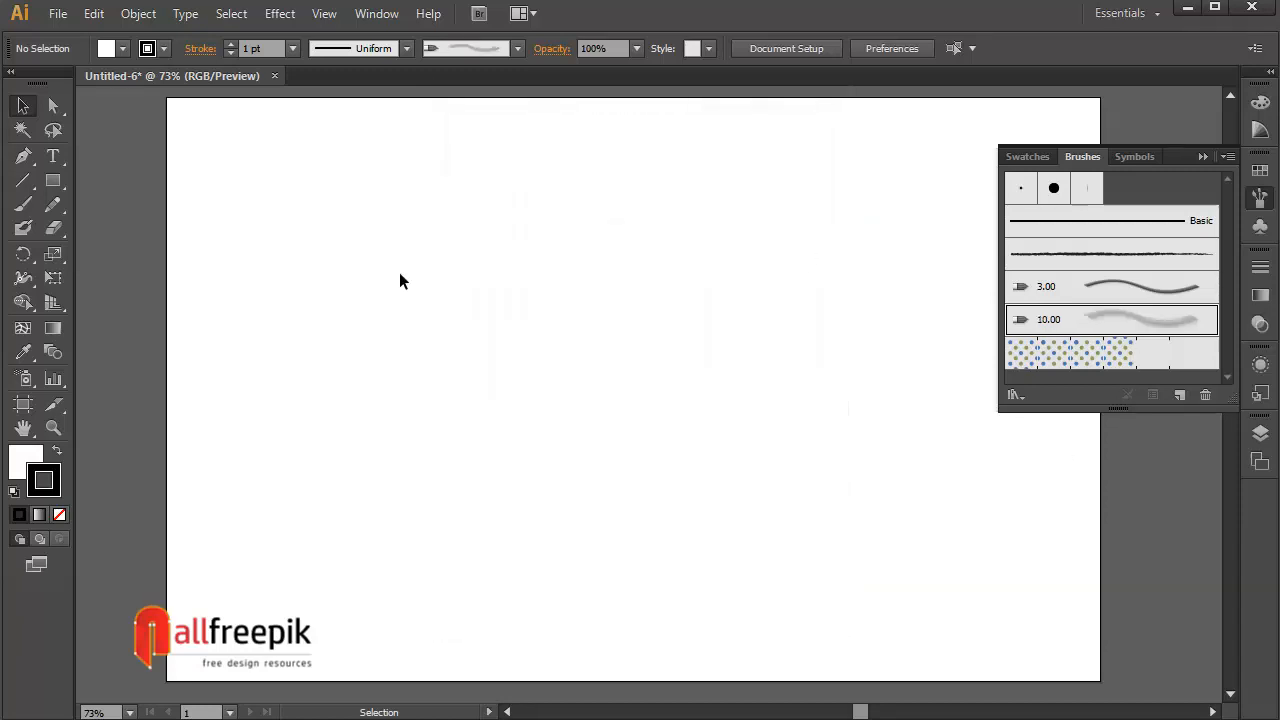
Activate the Paintbrush tool with a bright cyan stroke color and display the brushes with the 10.00 bristle brush selected
click(23, 204)
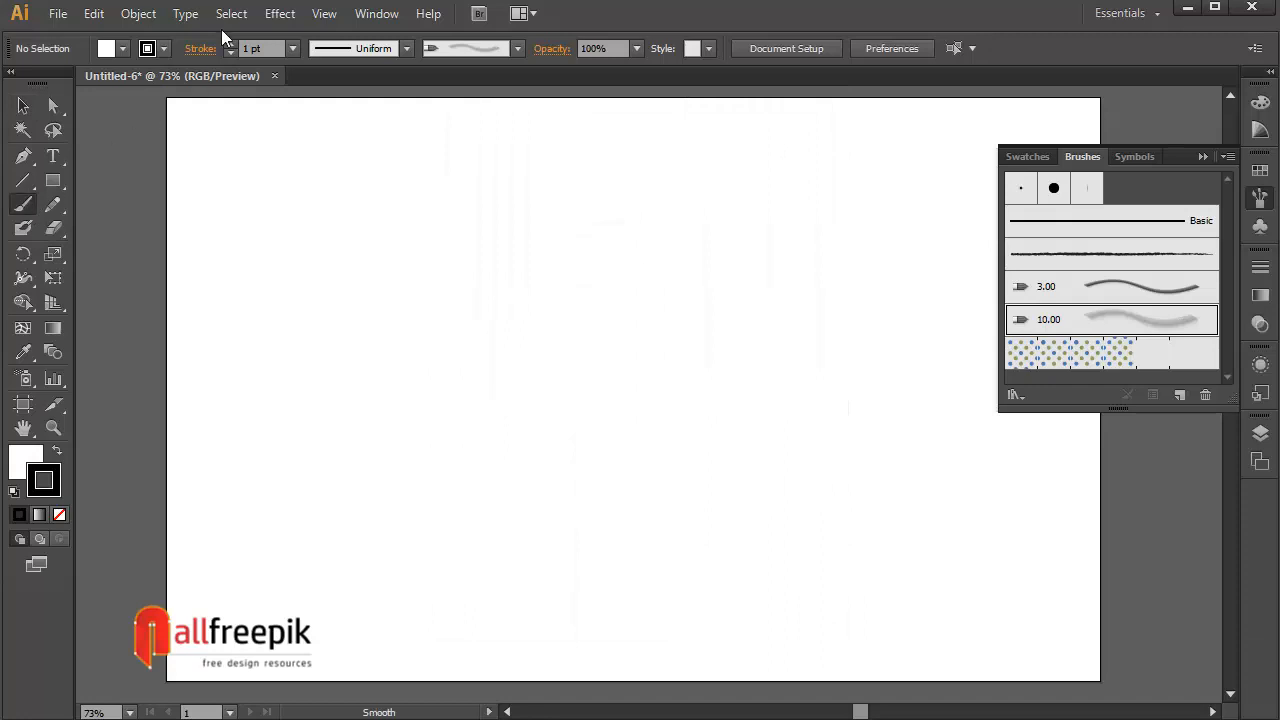
click(164, 48)
click(164, 48)
click(1263, 106)
click(1265, 106)
click(1261, 175)
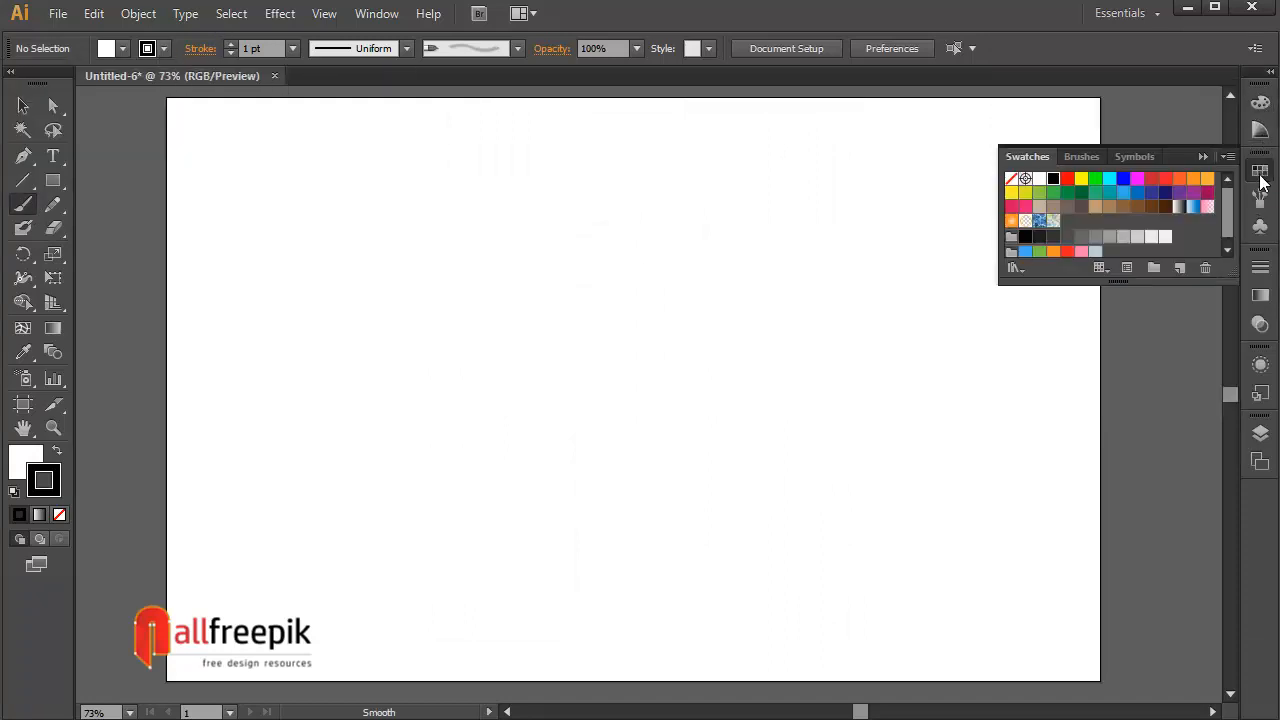
click(1109, 183)
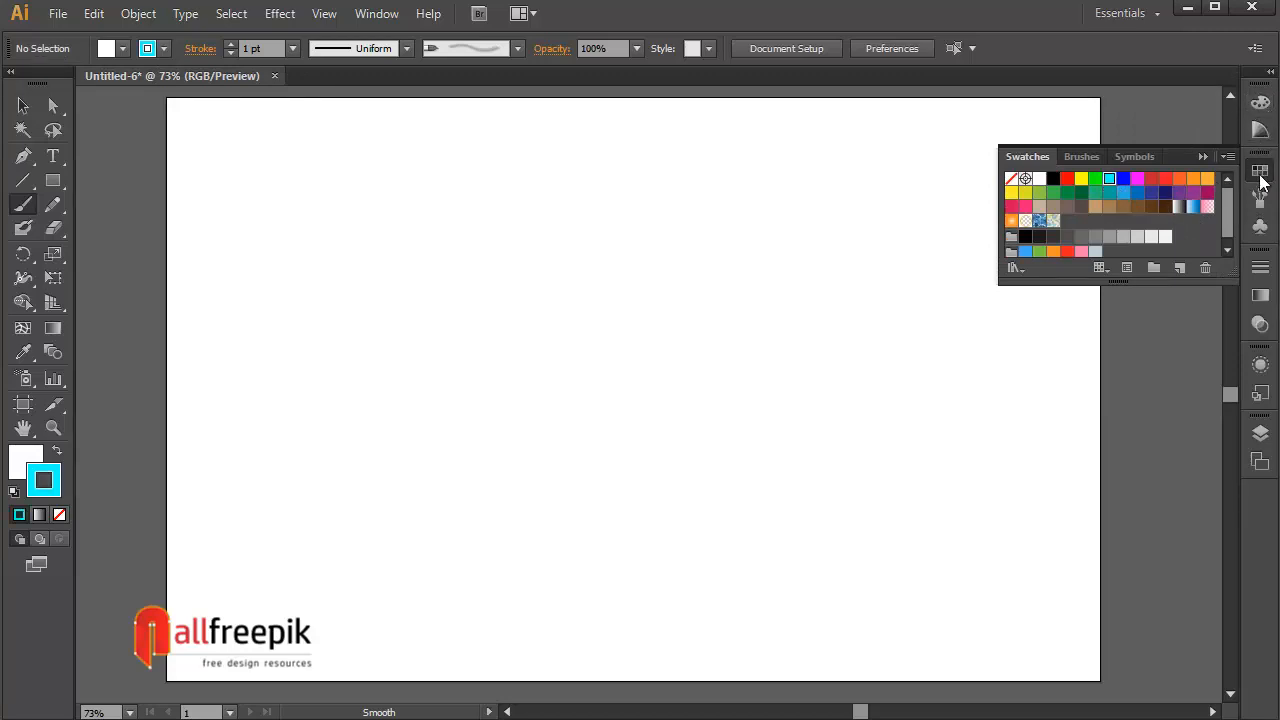
click(1259, 205)
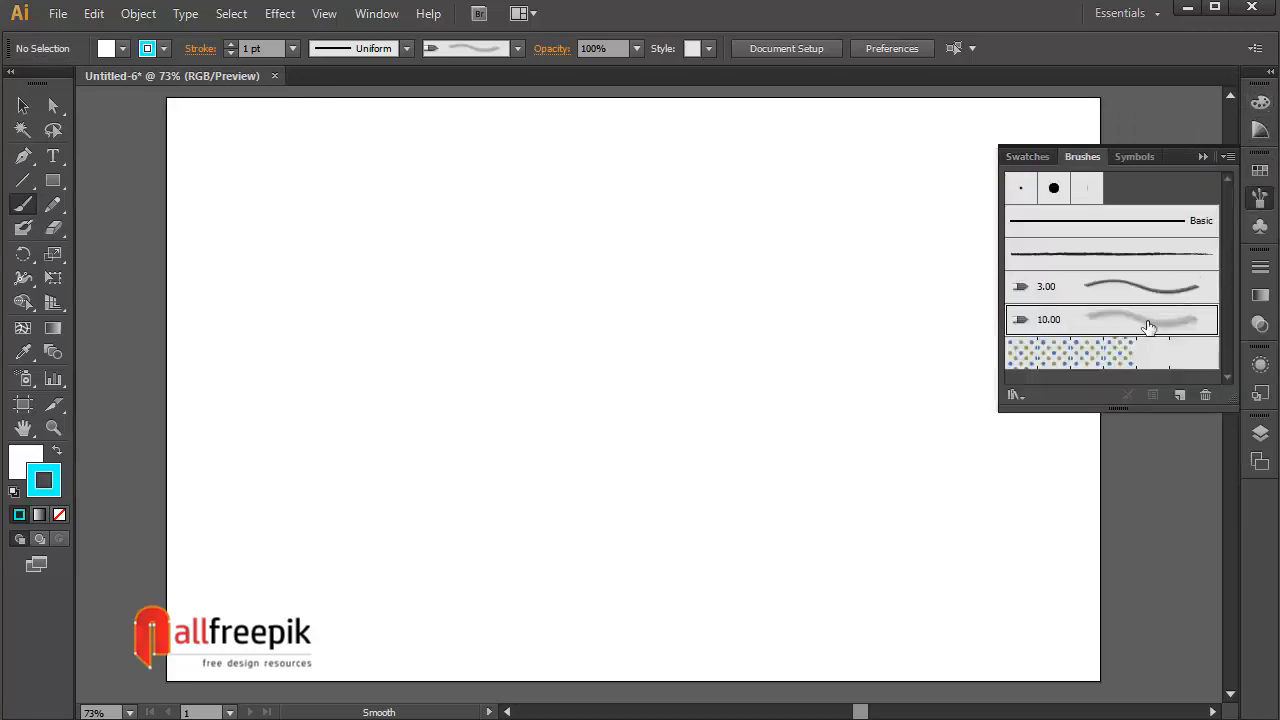
Paint overlapping diagonal cyan strokes over the upper-left corner of the artboard
mouse_move(169, 129)
mouse_down()
mouse_move(205, 78)
mouse_move(183, 126)
mouse_move(215, 94)
mouse_move(156, 131)
mouse_move(177, 160)
mouse_move(281, 96)
mouse_move(163, 207)
mouse_move(239, 149)
mouse_move(249, 92)
mouse_move(186, 186)
mouse_move(291, 131)
mouse_move(193, 227)
mouse_move(390, 62)
mouse_move(201, 250)
mouse_move(416, 77)
mouse_move(85, 293)
mouse_move(324, 132)
mouse_move(220, 195)
mouse_move(333, 90)
mouse_move(337, 104)
mouse_move(322, 110)
mouse_move(353, 89)
mouse_move(270, 100)
mouse_move(323, 90)
mouse_move(206, 156)
mouse_move(235, 249)
mouse_move(405, 124)
mouse_move(211, 276)
mouse_move(474, 108)
mouse_move(146, 304)
mouse_move(326, 162)
mouse_move(462, 91)
mouse_move(422, 162)
mouse_move(184, 312)
mouse_move(110, 301)
mouse_move(416, 103)
mouse_up()
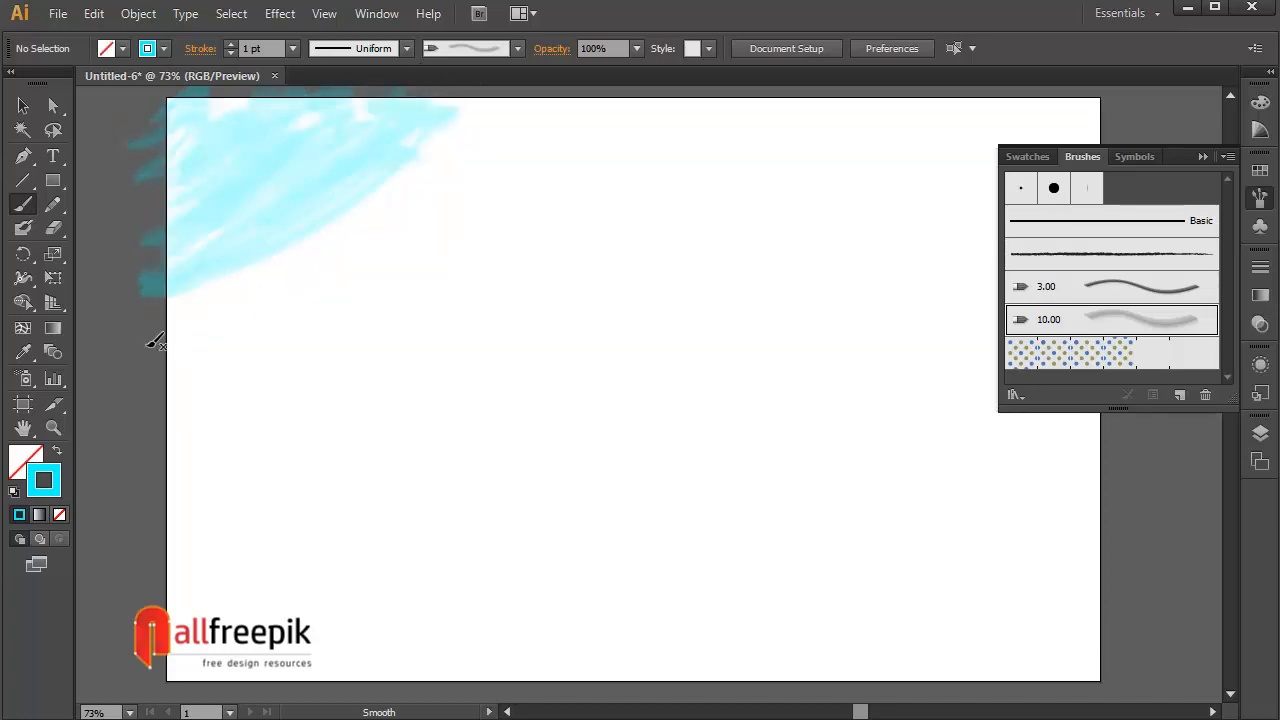
mouse_move(309, 211)
mouse_down()
mouse_move(515, 126)
mouse_move(573, 76)
mouse_move(426, 183)
mouse_move(301, 244)
mouse_move(481, 102)
mouse_move(402, 187)
mouse_move(499, 130)
mouse_up()
mouse_move(458, 87)
mouse_down()
mouse_move(131, 329)
mouse_move(206, 363)
mouse_move(520, 114)
mouse_move(125, 378)
mouse_move(126, 400)
mouse_move(531, 143)
mouse_move(413, 196)
mouse_move(613, 91)
mouse_move(564, 88)
mouse_move(543, 110)
mouse_up()
Set the stroke weight to 2 pt and paint broad diagonal cyan strokes across the middle of the artboard
click(230, 44)
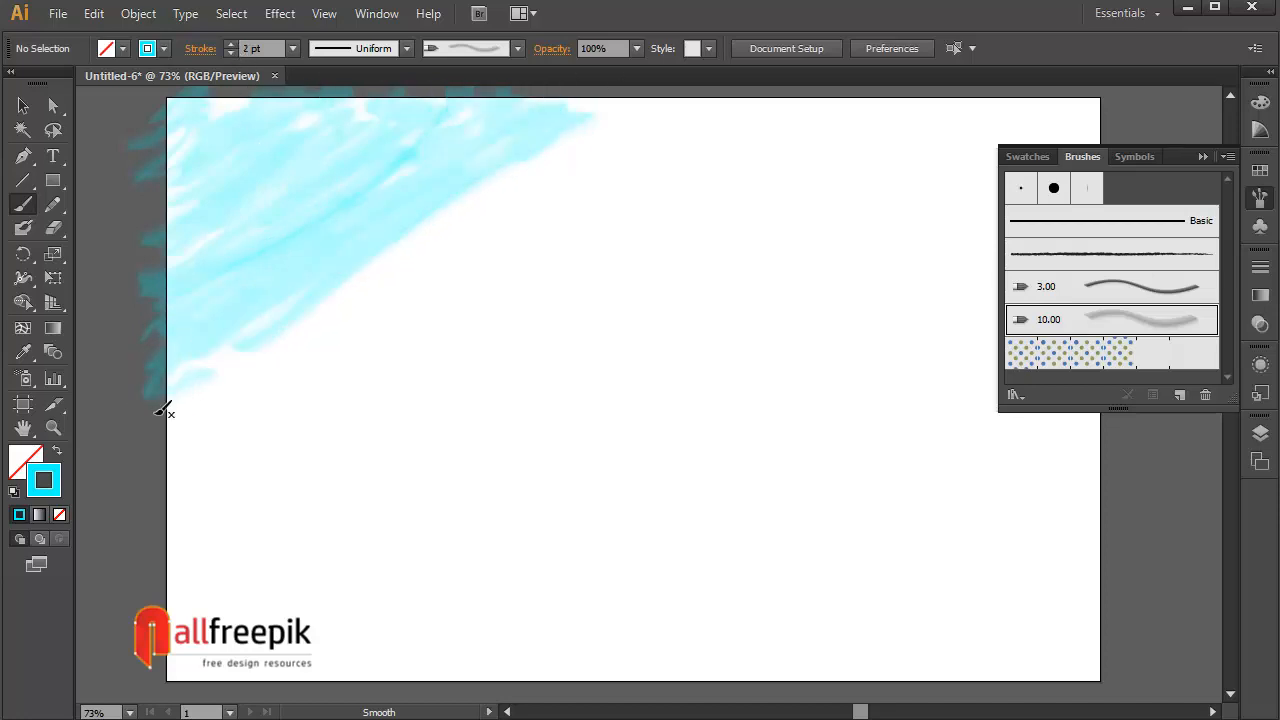
mouse_move(292, 315)
mouse_down()
mouse_move(373, 259)
mouse_move(200, 399)
mouse_move(287, 272)
mouse_move(369, 254)
mouse_move(169, 439)
mouse_move(555, 170)
mouse_move(474, 263)
mouse_move(546, 154)
mouse_move(680, 57)
mouse_move(362, 284)
mouse_move(508, 167)
mouse_move(588, 136)
mouse_move(371, 294)
mouse_up()
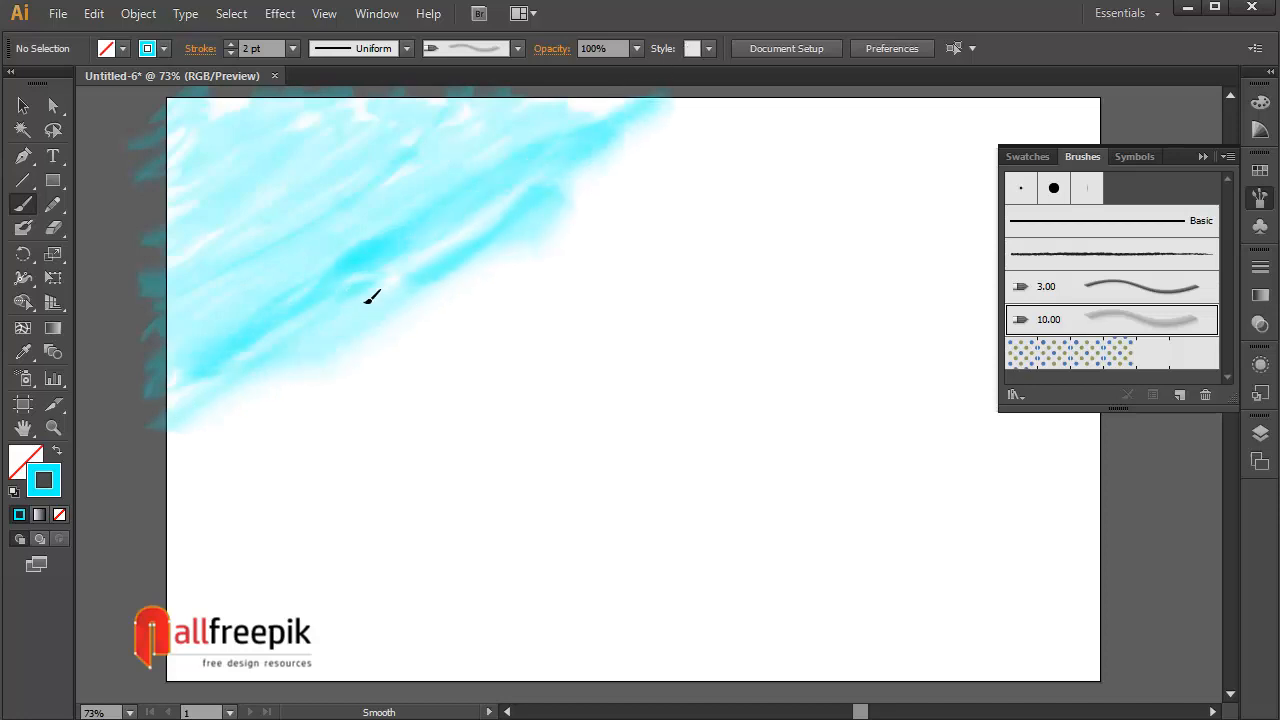
mouse_move(213, 437)
mouse_down()
mouse_move(383, 301)
mouse_move(156, 514)
mouse_move(595, 175)
mouse_move(304, 465)
mouse_move(555, 227)
mouse_move(718, 96)
mouse_move(447, 357)
mouse_move(701, 71)
mouse_move(410, 305)
mouse_move(730, 63)
mouse_move(561, 245)
mouse_move(677, 167)
mouse_move(556, 227)
mouse_move(487, 285)
mouse_move(319, 363)
mouse_move(194, 522)
mouse_move(446, 348)
mouse_move(242, 544)
mouse_move(452, 344)
mouse_move(222, 521)
mouse_move(396, 363)
mouse_move(209, 558)
mouse_move(433, 350)
mouse_move(175, 581)
mouse_move(243, 441)
mouse_move(255, 432)
mouse_move(295, 463)
mouse_move(430, 291)
mouse_move(340, 408)
mouse_move(142, 588)
mouse_move(375, 389)
mouse_move(435, 380)
mouse_move(556, 278)
mouse_move(200, 666)
mouse_move(390, 444)
mouse_move(647, 213)
mouse_move(391, 432)
mouse_move(636, 215)
mouse_move(869, 34)
mouse_move(694, 209)
mouse_move(586, 283)
mouse_move(793, 47)
mouse_move(692, 158)
mouse_up()
mouse_move(466, 346)
mouse_down()
mouse_move(794, 78)
mouse_move(833, 61)
mouse_move(484, 363)
mouse_move(604, 249)
mouse_move(891, 57)
mouse_move(784, 177)
mouse_move(462, 405)
mouse_move(478, 379)
mouse_move(916, 59)
mouse_move(728, 234)
mouse_move(433, 455)
mouse_move(595, 342)
mouse_move(507, 414)
mouse_move(33, 665)
mouse_move(204, 556)
mouse_move(182, 613)
mouse_move(223, 583)
mouse_move(230, 483)
mouse_move(169, 528)
mouse_move(173, 571)
mouse_up()
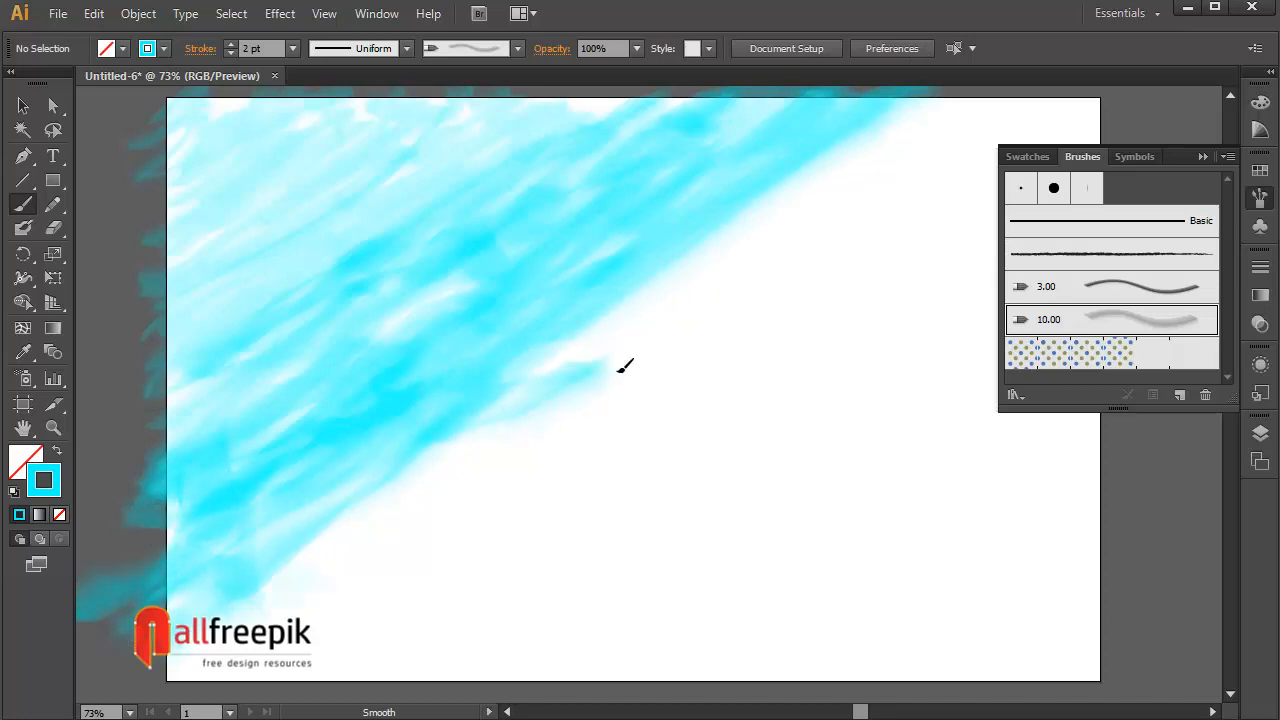
mouse_move(619, 369)
mouse_down()
mouse_move(258, 652)
mouse_move(488, 409)
mouse_move(562, 352)
mouse_move(361, 568)
mouse_move(892, 126)
mouse_move(551, 420)
mouse_move(771, 230)
mouse_move(782, 174)
mouse_move(872, 131)
mouse_up()
mouse_move(826, 166)
mouse_down()
mouse_move(575, 340)
mouse_move(615, 355)
mouse_move(955, 135)
mouse_move(968, 82)
mouse_move(567, 388)
mouse_move(615, 425)
mouse_move(644, 492)
mouse_move(514, 560)
mouse_move(794, 277)
mouse_move(731, 403)
mouse_move(887, 366)
mouse_move(932, 234)
mouse_move(918, 226)
mouse_move(1029, 166)
mouse_move(788, 291)
mouse_move(951, 214)
mouse_move(883, 314)
mouse_move(683, 389)
mouse_move(517, 524)
mouse_move(366, 577)
mouse_move(323, 677)
mouse_move(317, 614)
mouse_move(610, 455)
mouse_move(489, 383)
mouse_move(646, 309)
mouse_move(791, 326)
mouse_move(535, 603)
mouse_up()
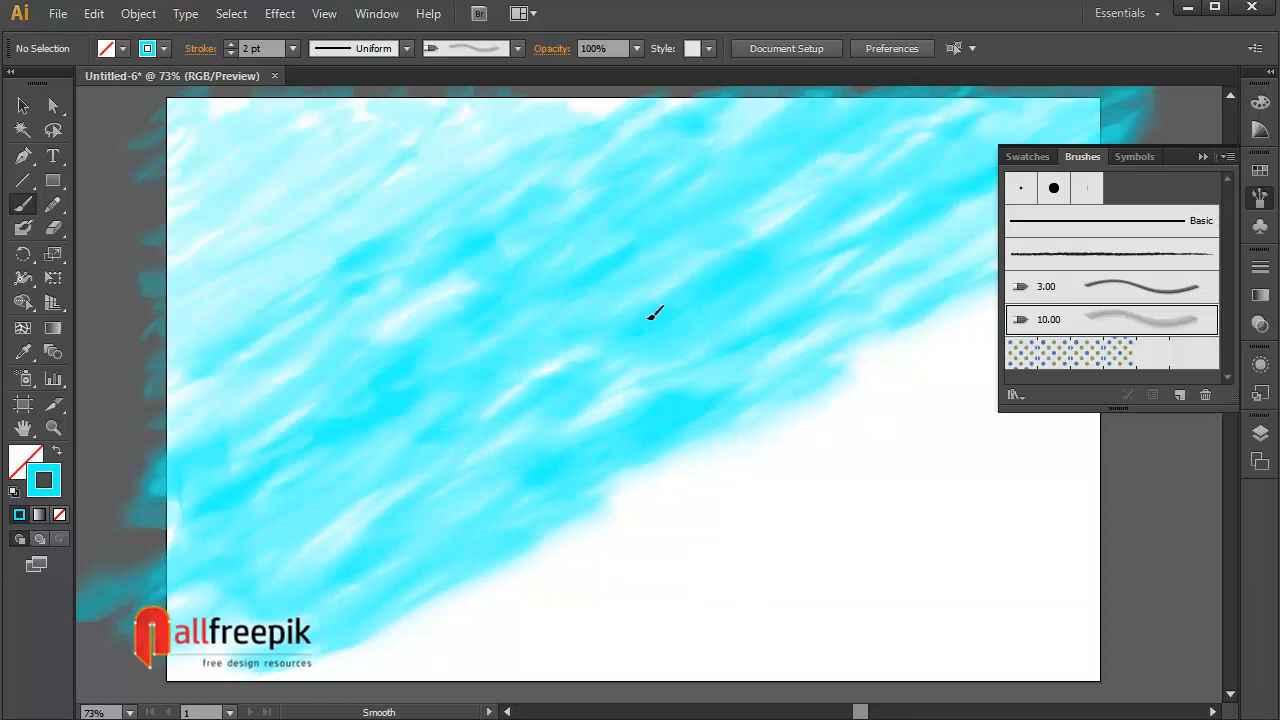
Fill the white lower-right area of the artboard with diagonal cyan brush strokes
mouse_move(713, 463)
mouse_down()
mouse_move(363, 551)
mouse_move(697, 520)
mouse_move(531, 591)
mouse_move(478, 665)
mouse_move(760, 480)
mouse_move(677, 586)
mouse_move(577, 649)
mouse_move(661, 515)
mouse_move(480, 608)
mouse_move(443, 677)
mouse_move(850, 476)
mouse_up()
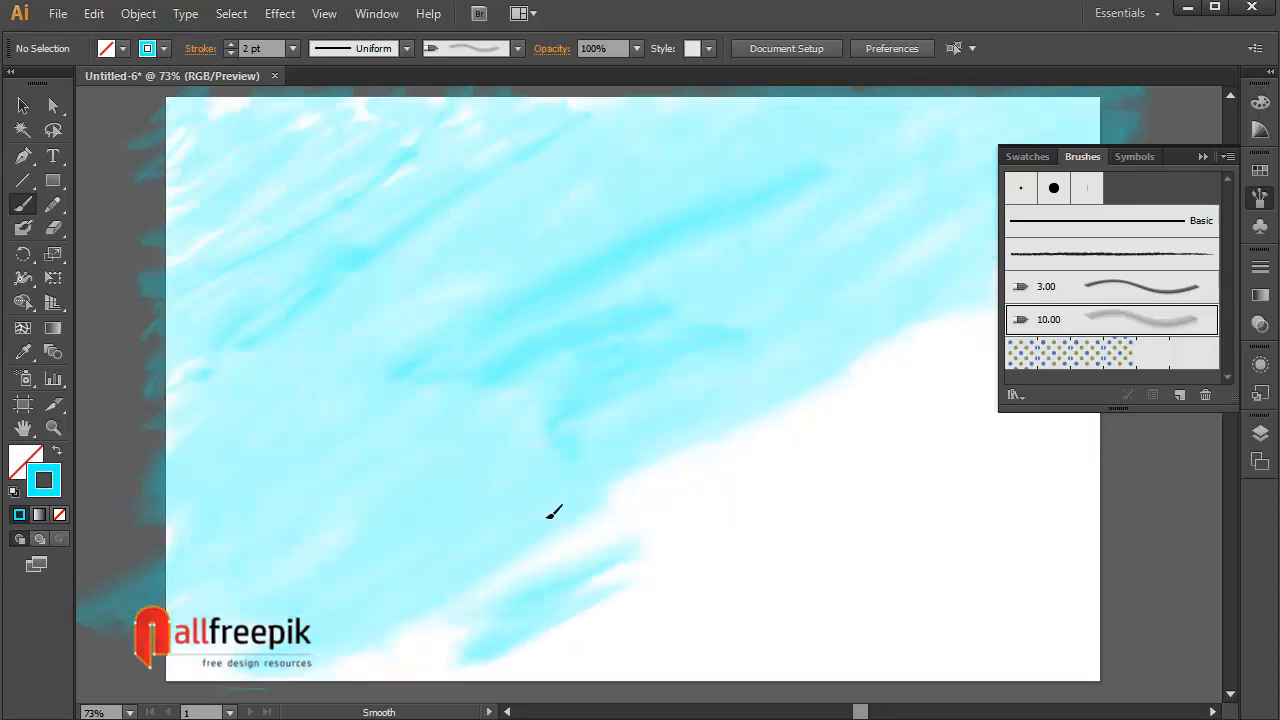
mouse_move(553, 512)
mouse_down()
mouse_move(871, 442)
mouse_move(501, 619)
mouse_move(835, 415)
mouse_move(731, 437)
mouse_move(709, 528)
mouse_move(968, 292)
mouse_move(620, 527)
mouse_move(909, 334)
mouse_move(688, 504)
mouse_move(1046, 233)
mouse_move(920, 364)
mouse_move(1194, 141)
mouse_move(834, 398)
mouse_move(962, 284)
mouse_move(872, 368)
mouse_move(941, 348)
mouse_move(943, 327)
mouse_move(667, 528)
mouse_move(884, 392)
mouse_move(432, 636)
mouse_move(685, 563)
mouse_move(439, 716)
mouse_move(392, 684)
mouse_move(472, 637)
mouse_move(396, 658)
mouse_move(112, 646)
mouse_move(217, 691)
mouse_move(424, 684)
mouse_move(934, 453)
mouse_move(679, 608)
mouse_move(706, 513)
mouse_move(746, 601)
mouse_move(1039, 335)
mouse_move(659, 627)
mouse_move(1221, 266)
mouse_move(930, 370)
mouse_move(786, 503)
mouse_move(1032, 374)
mouse_move(1061, 325)
mouse_move(684, 608)
mouse_move(878, 490)
mouse_move(623, 594)
mouse_move(575, 679)
mouse_move(1066, 450)
mouse_move(640, 683)
mouse_move(1143, 447)
mouse_move(855, 592)
mouse_move(857, 633)
mouse_move(1042, 400)
mouse_move(896, 518)
mouse_move(907, 544)
mouse_move(1095, 425)
mouse_move(878, 677)
mouse_move(1139, 493)
mouse_move(979, 629)
mouse_move(846, 713)
mouse_move(1053, 566)
mouse_move(878, 613)
mouse_move(700, 713)
mouse_move(761, 692)
mouse_move(900, 603)
mouse_move(826, 583)
mouse_move(571, 689)
mouse_move(589, 701)
mouse_move(884, 664)
mouse_move(619, 636)
mouse_move(520, 684)
mouse_move(848, 460)
mouse_up()
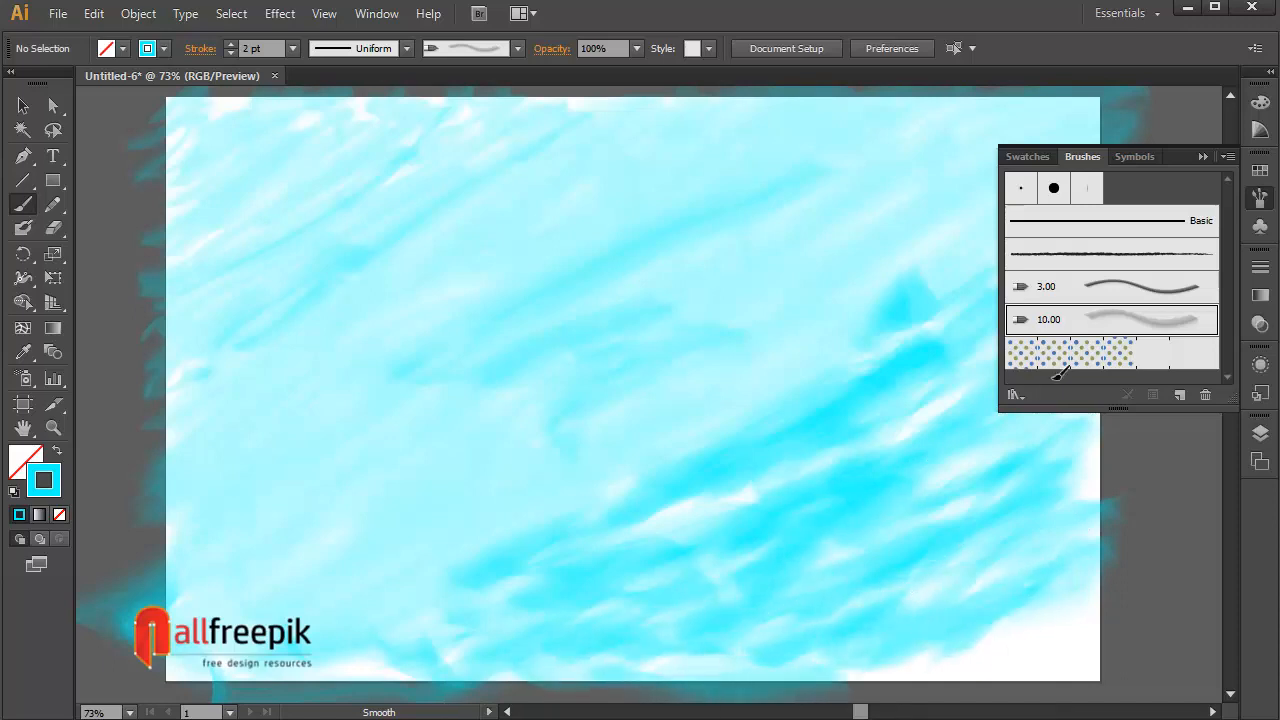
mouse_move(1060, 373)
mouse_down()
mouse_move(988, 646)
mouse_move(1000, 686)
mouse_move(1157, 591)
mouse_move(990, 640)
mouse_move(1105, 653)
mouse_move(897, 705)
mouse_move(857, 674)
mouse_move(906, 533)
mouse_up()
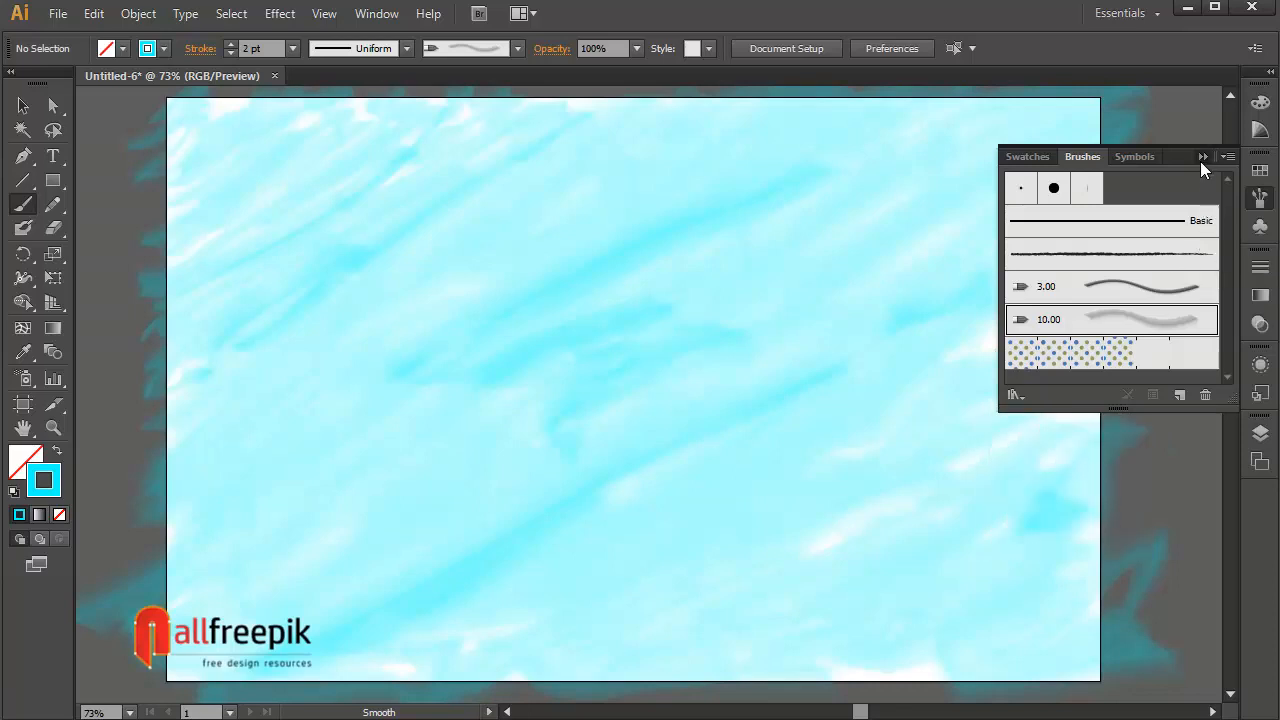
Cover the remaining white gaps along the artboard's right edge and upper-left area with cyan brush strokes
click(1202, 157)
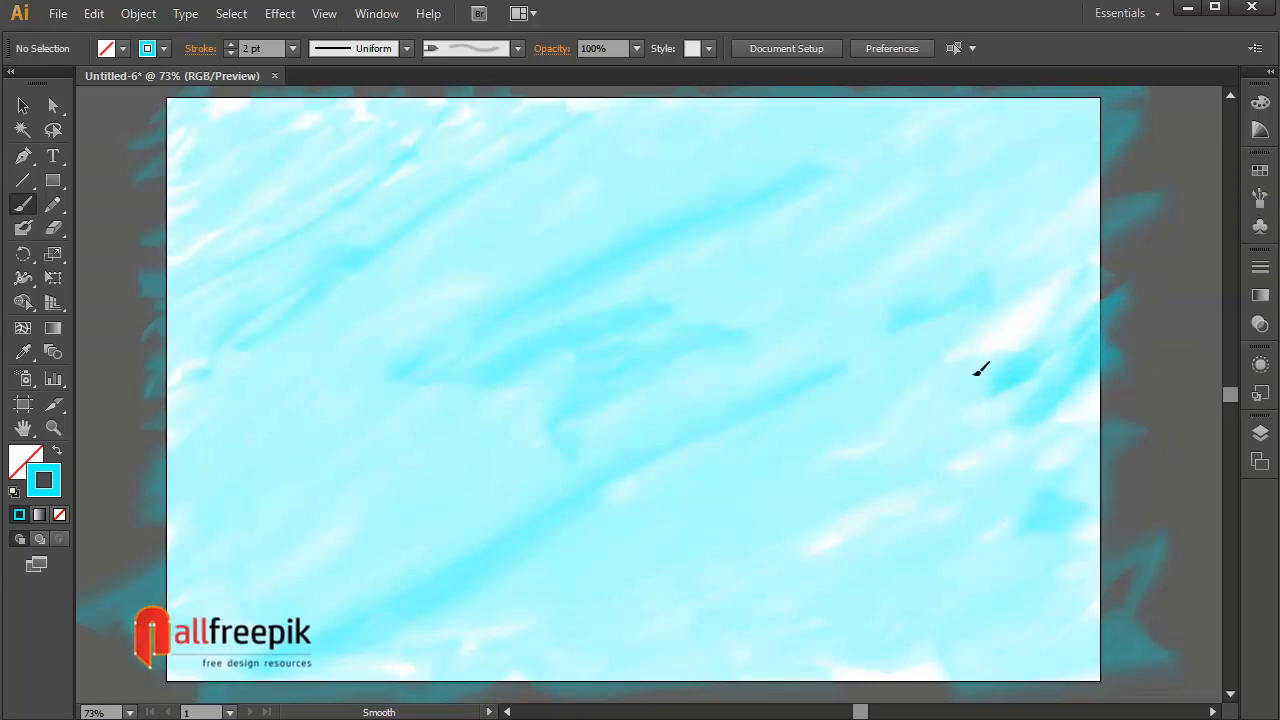
mouse_move(975, 375)
mouse_down()
mouse_move(1092, 241)
mouse_move(884, 471)
mouse_move(1146, 243)
mouse_move(872, 525)
mouse_move(1081, 392)
mouse_move(886, 496)
mouse_move(828, 582)
mouse_move(1025, 430)
mouse_move(763, 567)
mouse_move(1148, 352)
mouse_up()
key(ctrl+z)
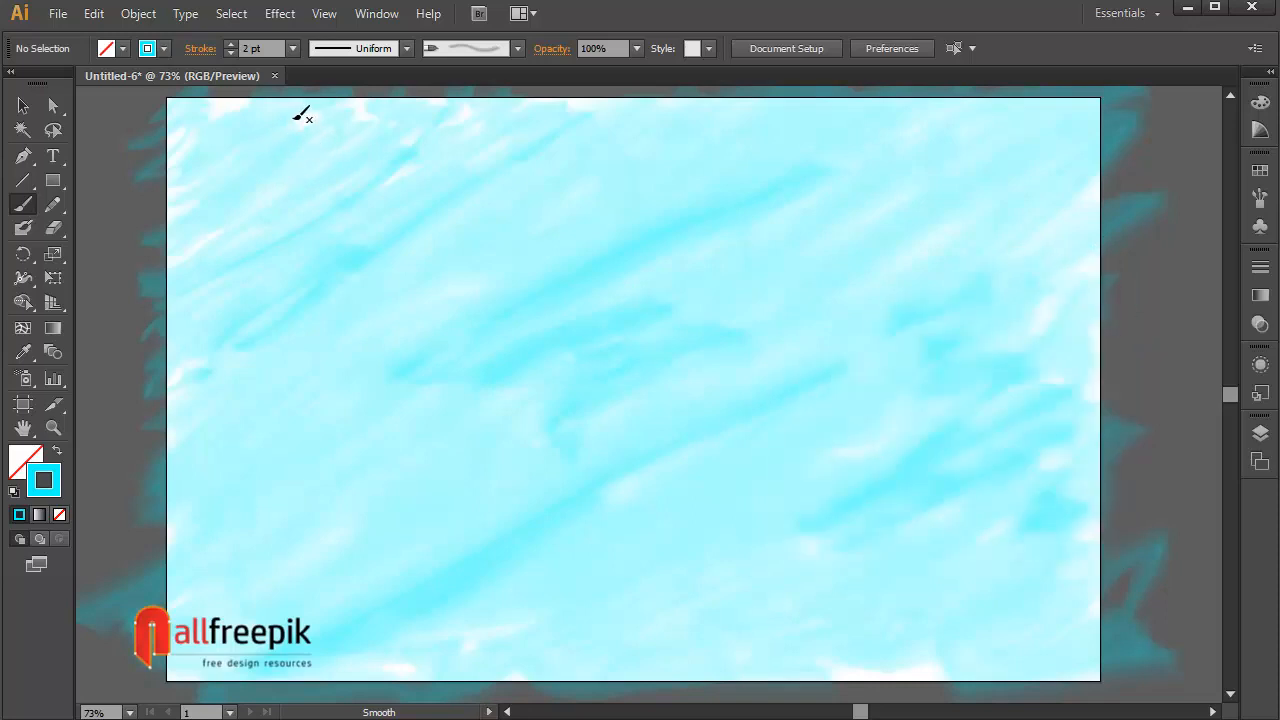
mouse_move(263, 88)
mouse_down()
mouse_move(167, 182)
mouse_move(415, 94)
mouse_move(522, 90)
mouse_move(508, 44)
mouse_move(433, 142)
mouse_move(543, 92)
mouse_move(620, 100)
mouse_up()
key(ctrl+z)
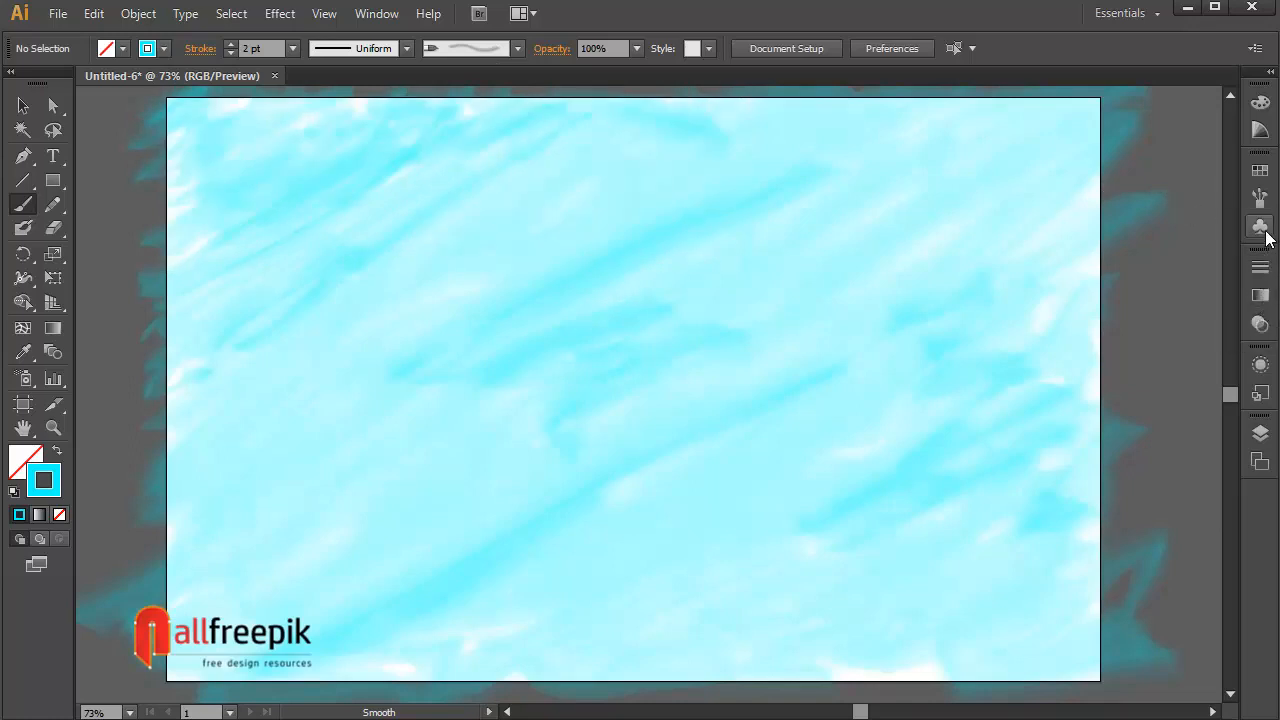
Set the opacity to 50% and paint additional cyan strokes over the artboard's upper-left area
click(1259, 201)
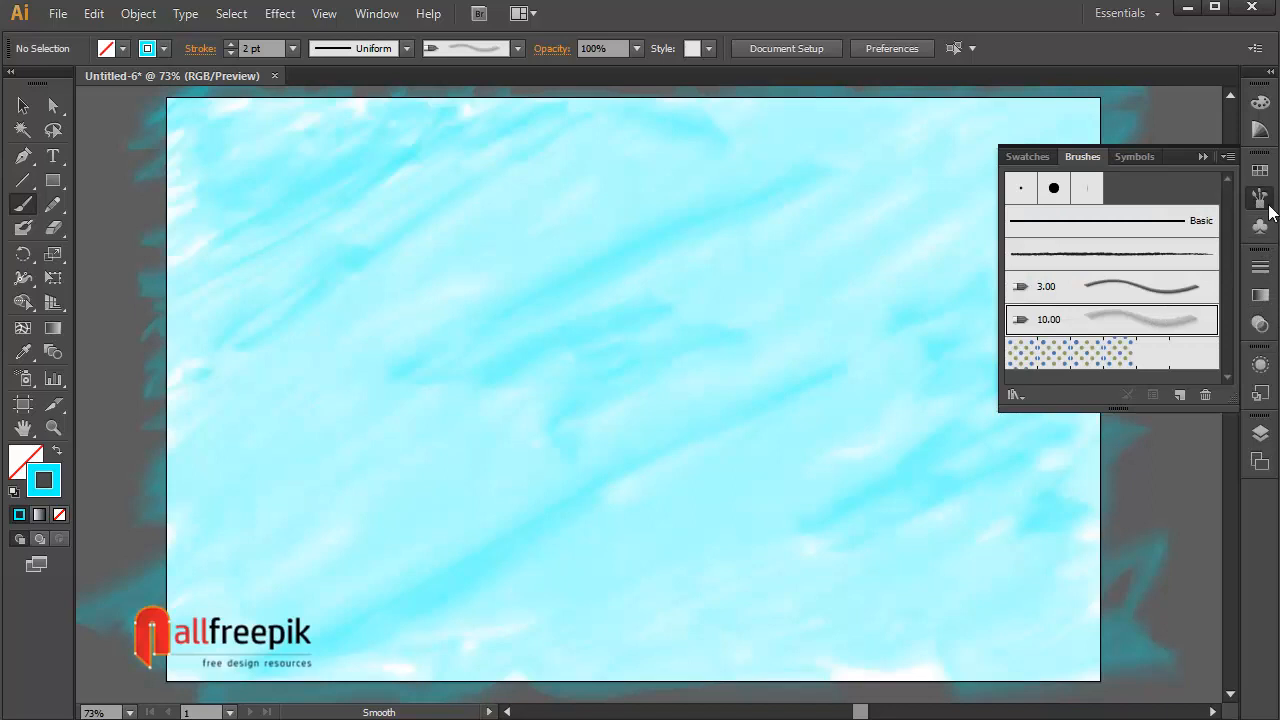
click(1262, 202)
click(636, 49)
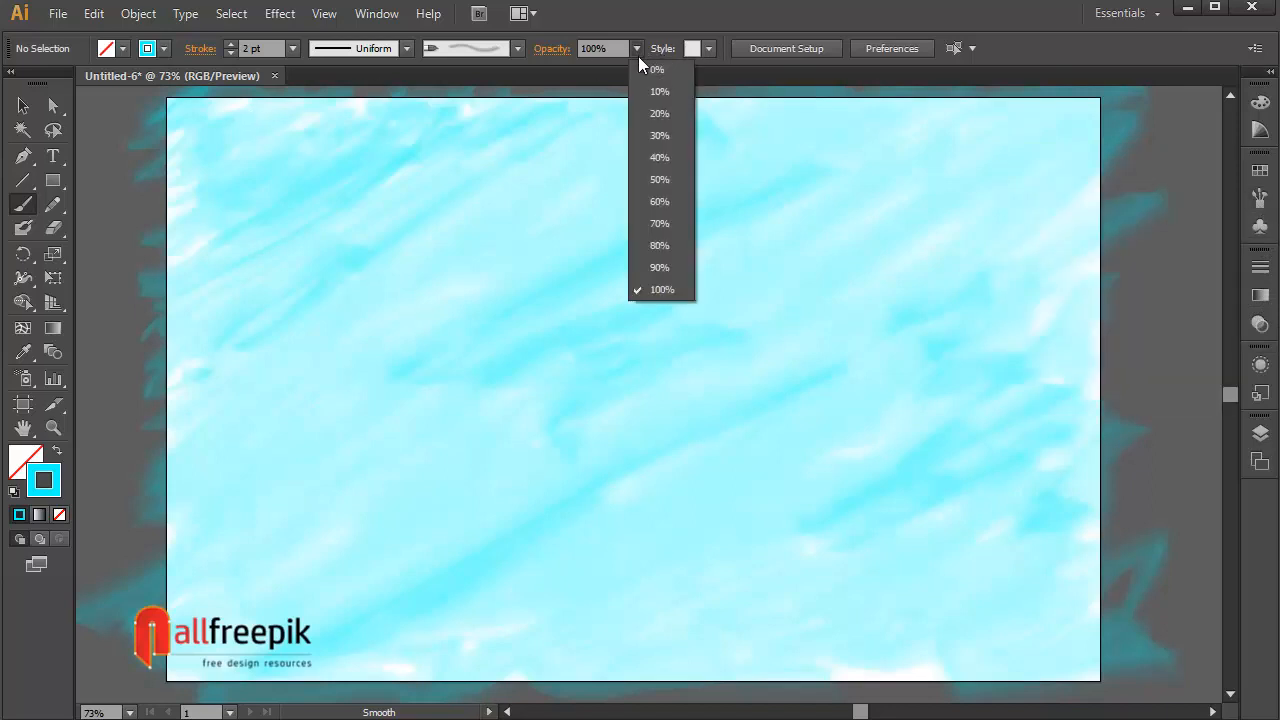
click(660, 180)
mouse_move(163, 170)
mouse_down()
mouse_move(140, 254)
mouse_move(196, 222)
mouse_move(167, 264)
mouse_move(190, 226)
mouse_move(142, 251)
mouse_move(215, 262)
mouse_move(247, 221)
mouse_move(211, 236)
mouse_move(199, 275)
mouse_move(240, 254)
mouse_up()
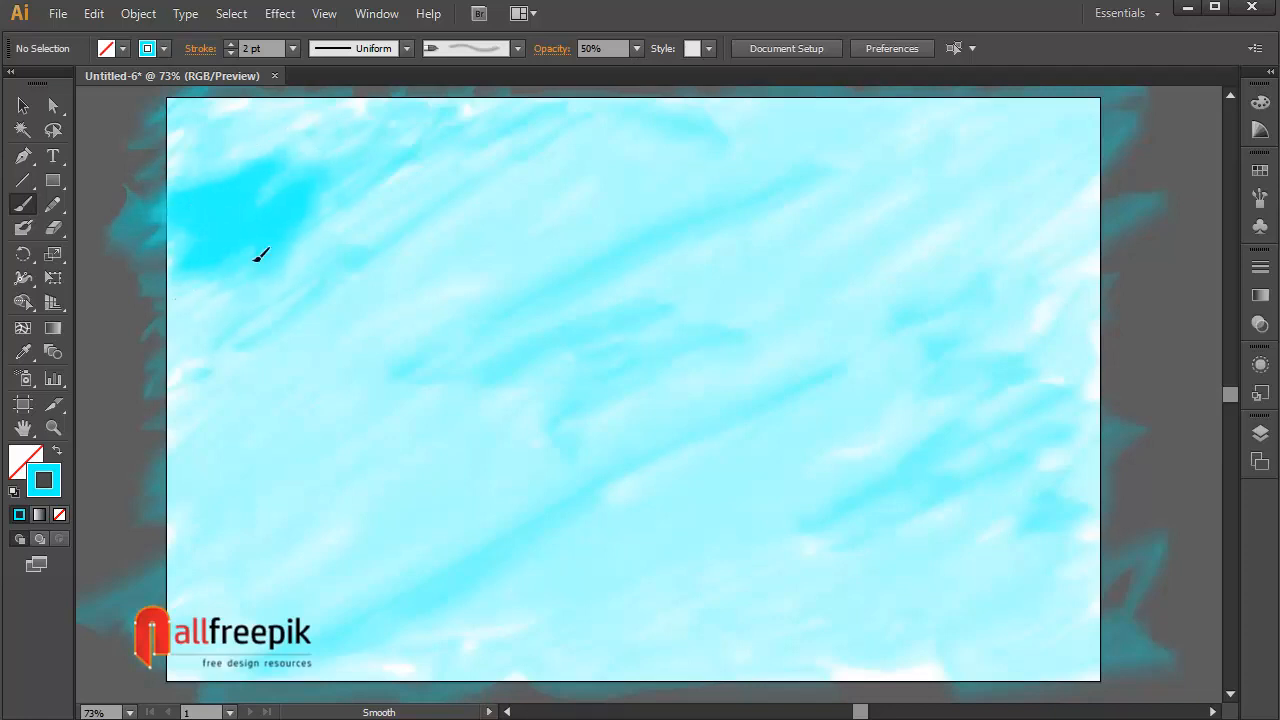
key(ctrl+z)
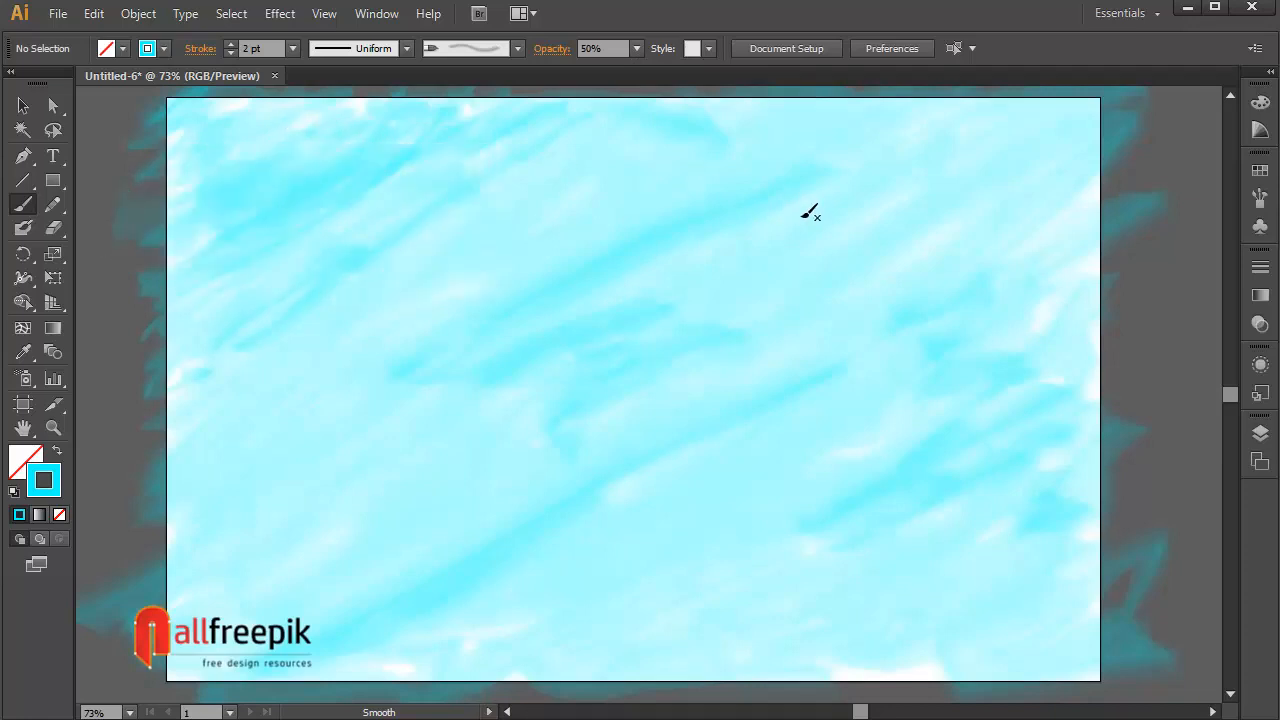
Deepen the lower-left area and the center of the artboard with more cyan strokes at 50% opacity
mouse_move(426, 257)
mouse_down()
mouse_move(359, 311)
mouse_move(352, 350)
mouse_move(279, 363)
mouse_move(169, 467)
mouse_move(193, 421)
mouse_move(152, 524)
mouse_move(194, 484)
mouse_move(140, 540)
mouse_move(222, 481)
mouse_move(222, 533)
mouse_move(263, 456)
mouse_move(256, 507)
mouse_move(339, 479)
mouse_move(237, 570)
mouse_move(287, 487)
mouse_move(236, 546)
mouse_move(161, 527)
mouse_move(237, 498)
mouse_move(342, 420)
mouse_move(344, 402)
mouse_move(277, 427)
mouse_move(299, 394)
mouse_move(246, 415)
mouse_move(274, 366)
mouse_move(346, 332)
mouse_up()
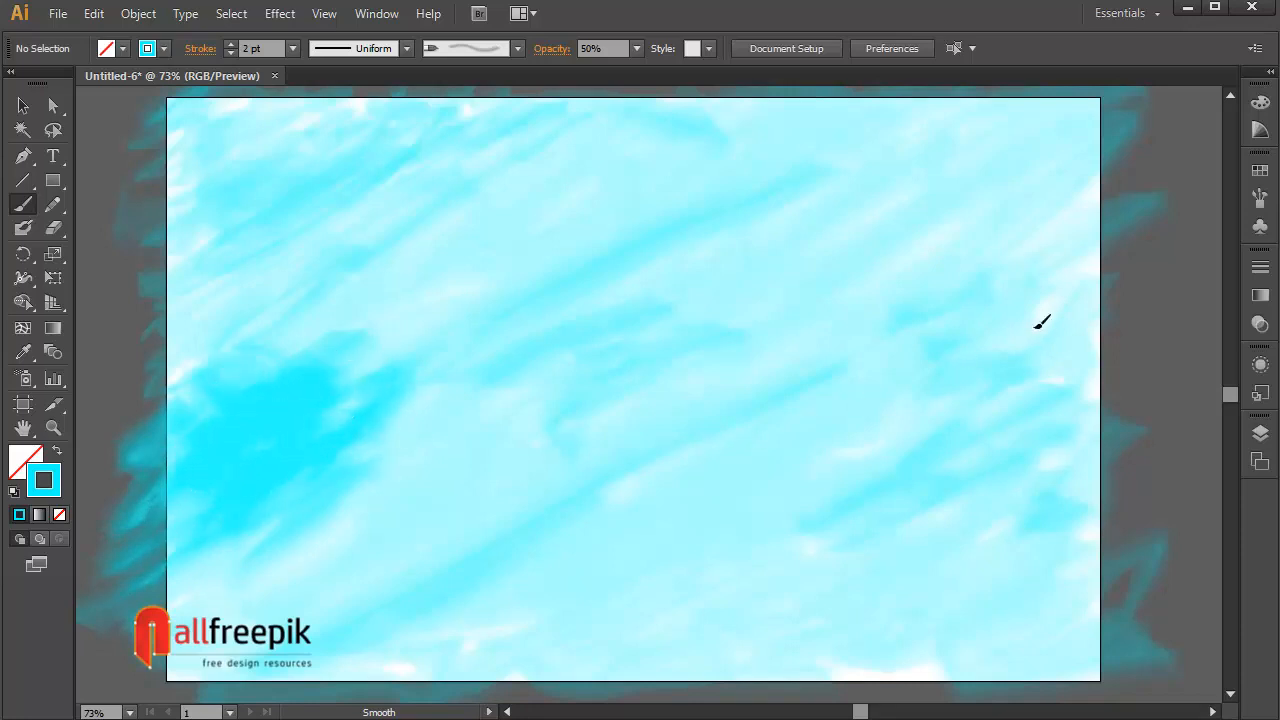
key(ctrl+z)
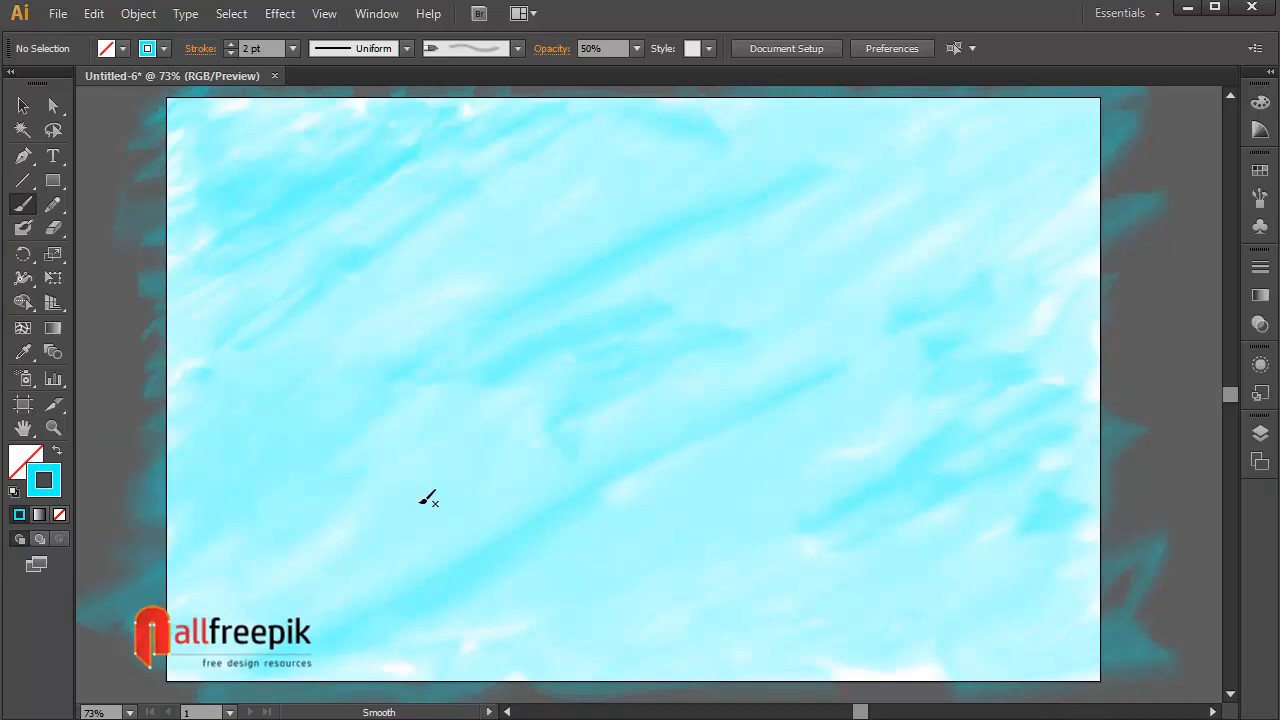
mouse_move(342, 394)
mouse_down()
mouse_move(229, 541)
mouse_move(329, 425)
mouse_move(168, 594)
mouse_move(296, 481)
mouse_move(107, 655)
mouse_move(323, 437)
mouse_move(125, 651)
mouse_move(313, 446)
mouse_move(230, 540)
mouse_up()
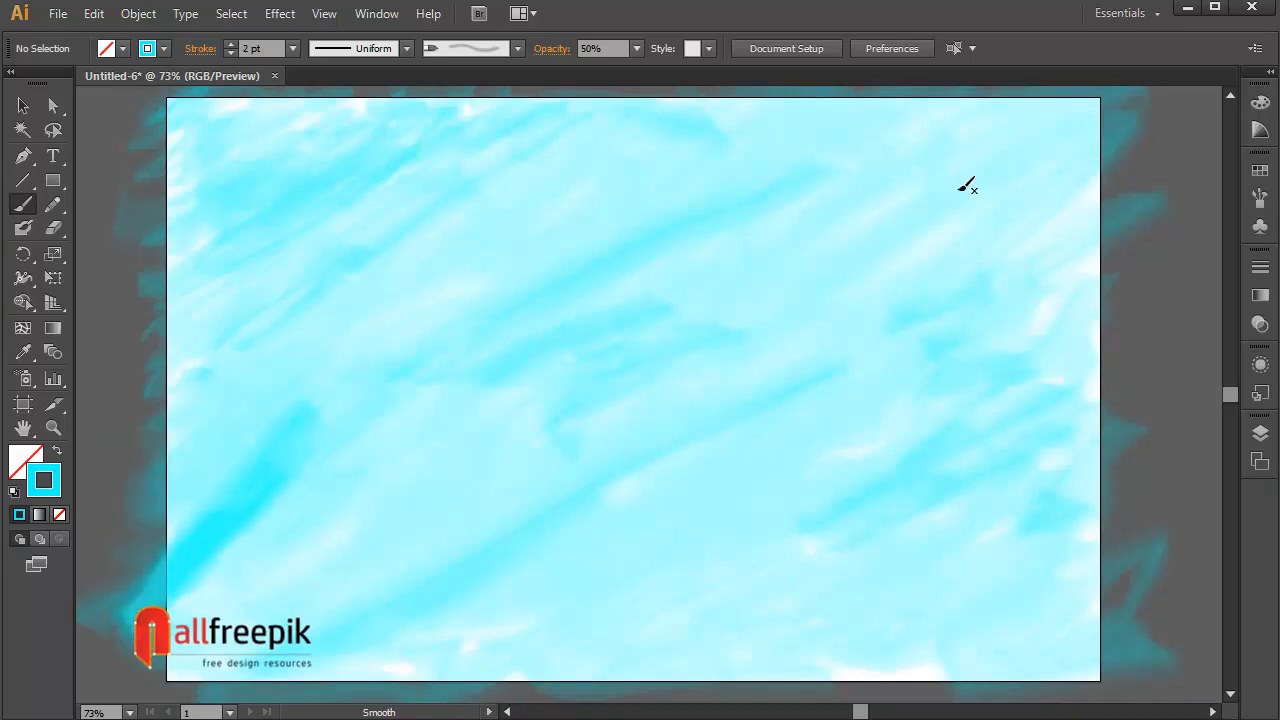
key(ctrl+z)
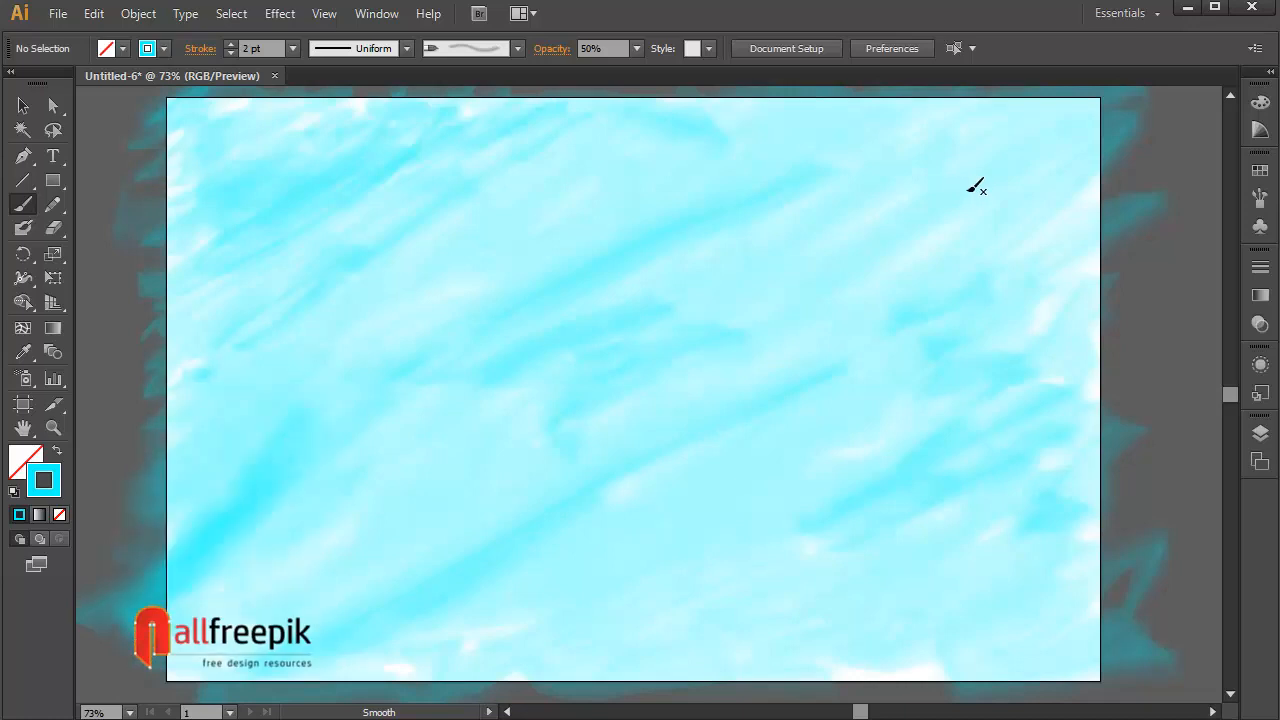
mouse_move(817, 259)
mouse_down()
mouse_move(391, 540)
mouse_move(849, 223)
mouse_move(720, 294)
mouse_move(800, 289)
mouse_move(463, 417)
mouse_move(749, 326)
mouse_move(724, 315)
mouse_move(491, 557)
mouse_move(574, 469)
mouse_move(837, 277)
mouse_move(434, 466)
mouse_move(925, 228)
mouse_up()
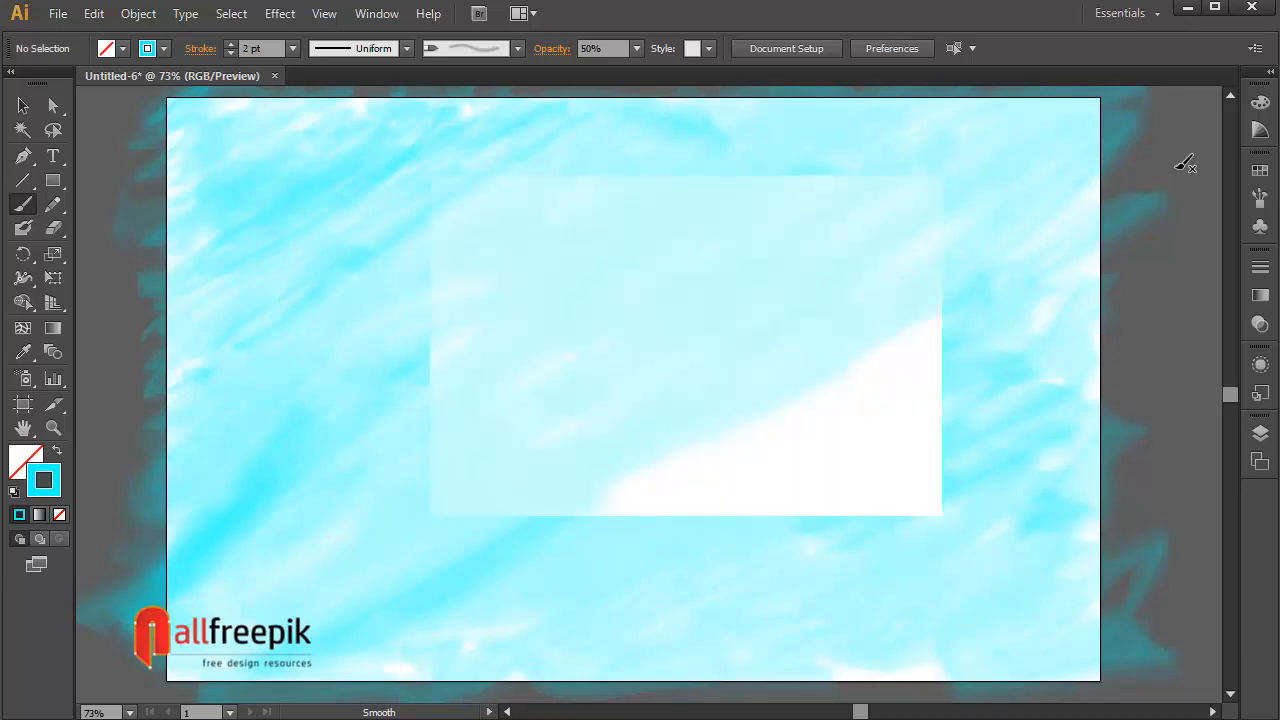
Set the opacity to 80% and paint cyan strokes over the center and right side of the artboard
click(637, 48)
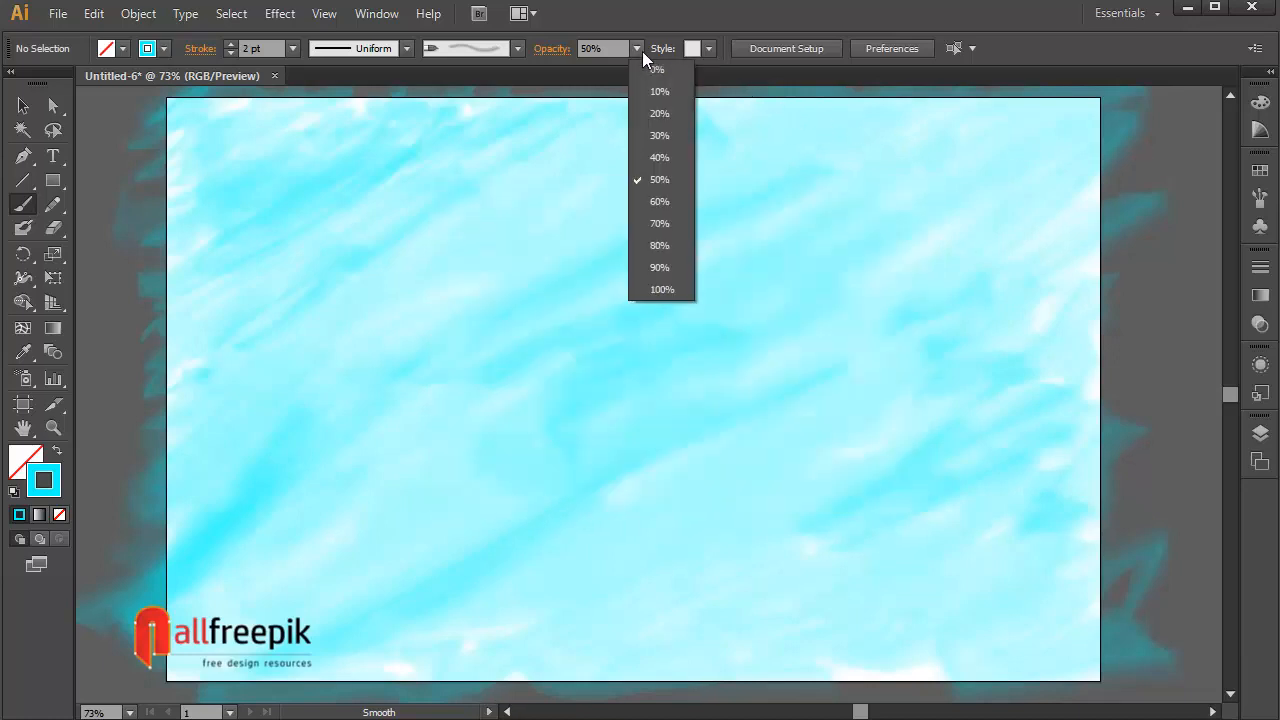
click(686, 243)
mouse_move(498, 503)
mouse_down()
mouse_move(905, 190)
mouse_move(707, 281)
mouse_move(376, 556)
mouse_move(369, 546)
mouse_move(685, 340)
mouse_move(580, 333)
mouse_move(597, 303)
mouse_move(670, 313)
mouse_move(542, 384)
mouse_move(576, 336)
mouse_move(696, 312)
mouse_move(647, 346)
mouse_move(783, 253)
mouse_move(764, 244)
mouse_move(821, 214)
mouse_move(782, 214)
mouse_move(823, 199)
mouse_move(819, 170)
mouse_move(748, 214)
mouse_move(795, 206)
mouse_move(741, 265)
mouse_move(832, 240)
mouse_up()
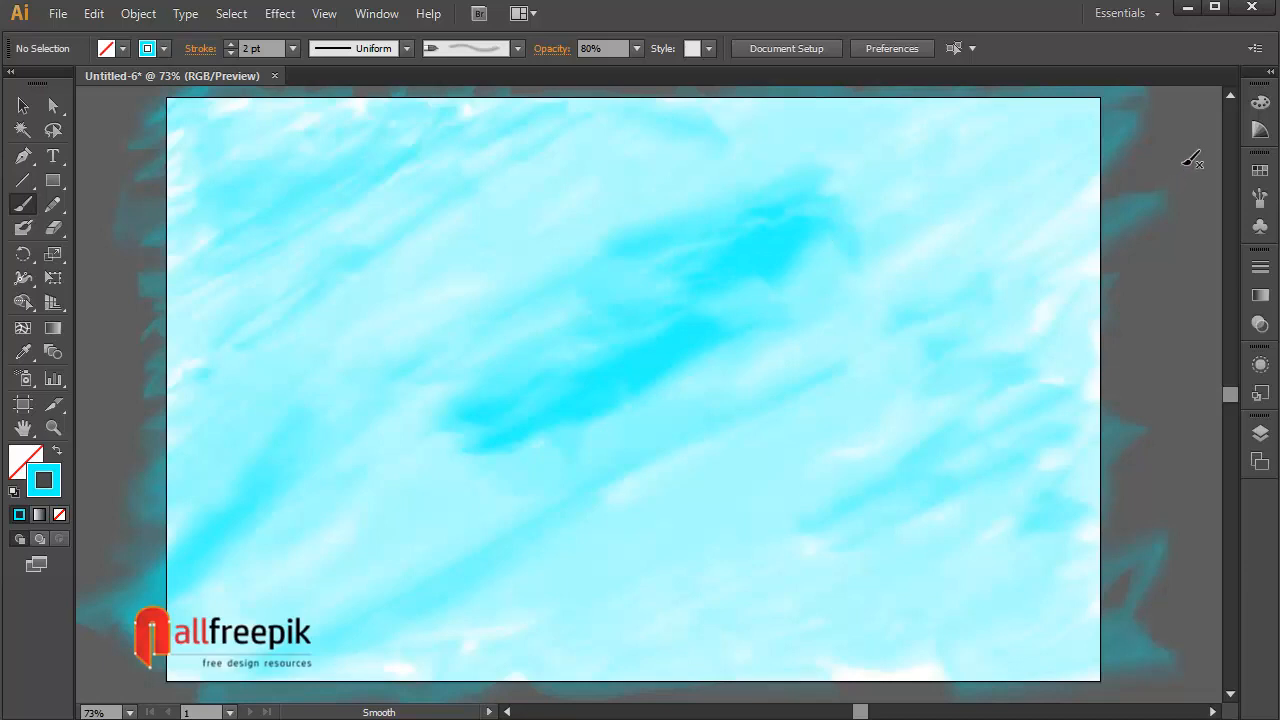
key(ctrl+z)
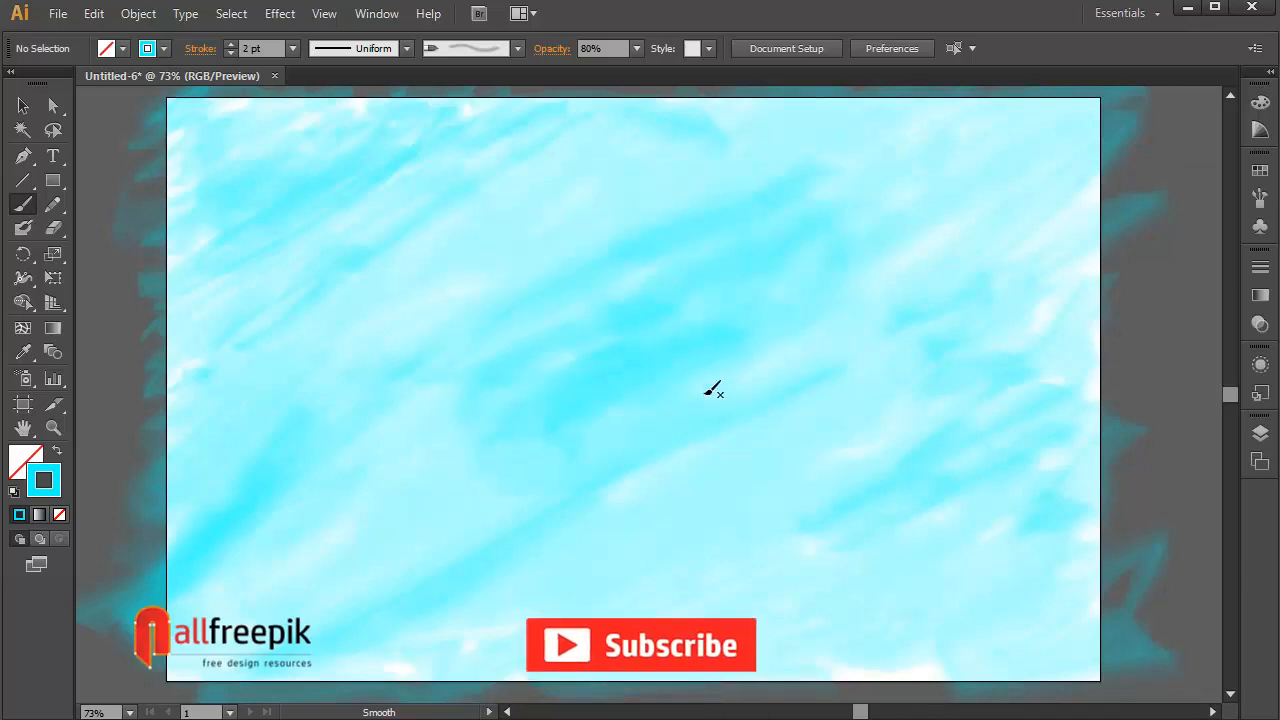
mouse_move(754, 358)
mouse_down()
mouse_move(931, 289)
mouse_move(600, 437)
mouse_move(422, 633)
mouse_move(1136, 232)
mouse_move(526, 631)
mouse_move(1111, 323)
mouse_up()
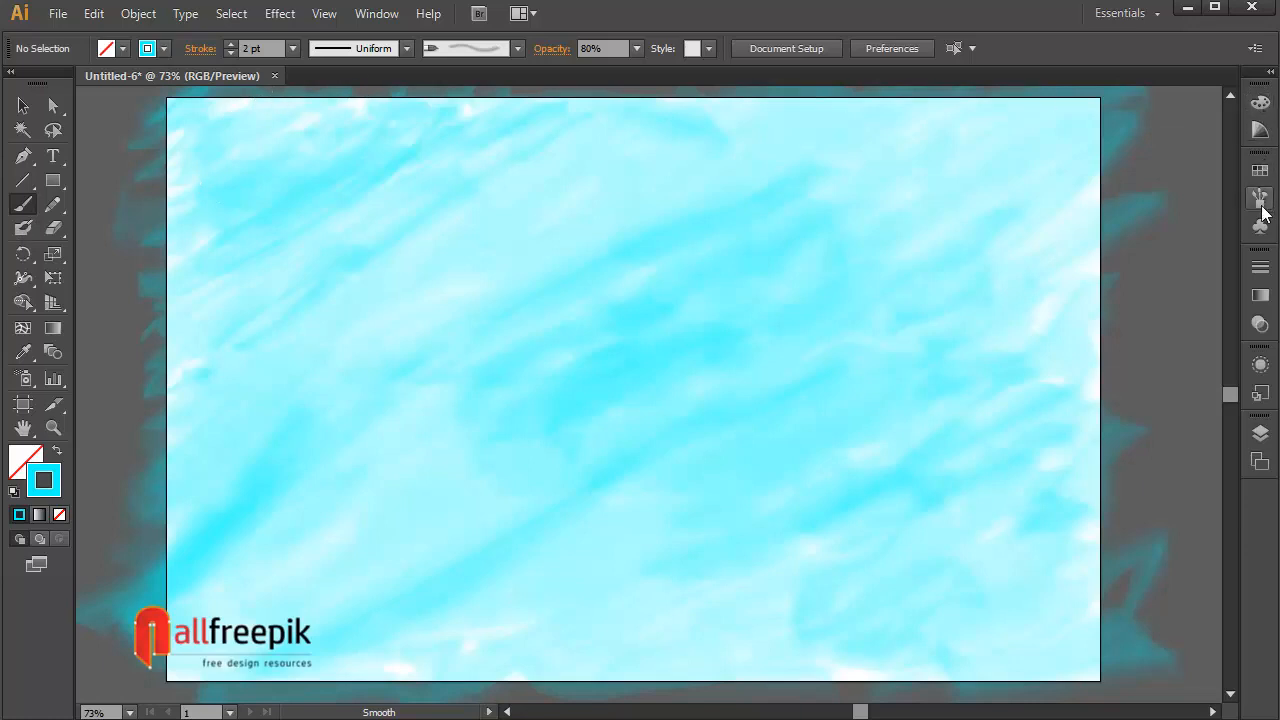
Choose the sky-blue swatch for the stroke, set the opacity to 20%, and paint faint strokes over the artboard's upper-left area
click(1260, 178)
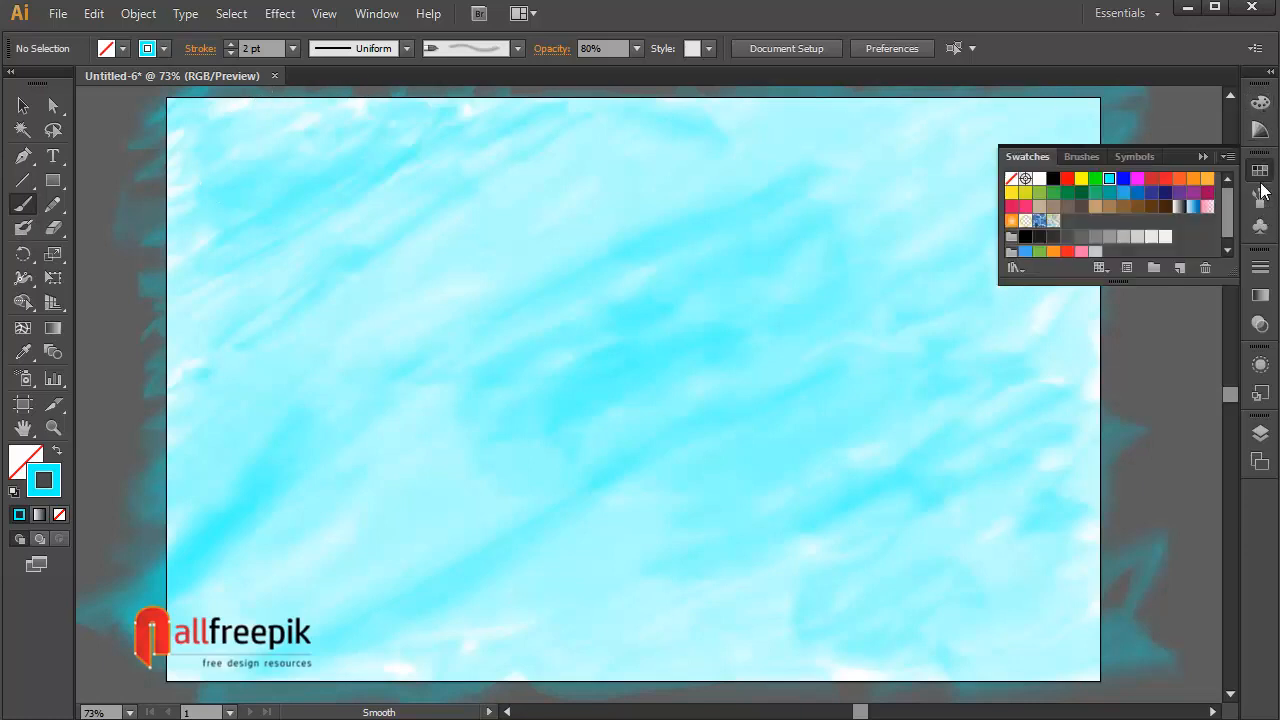
click(1123, 193)
click(637, 48)
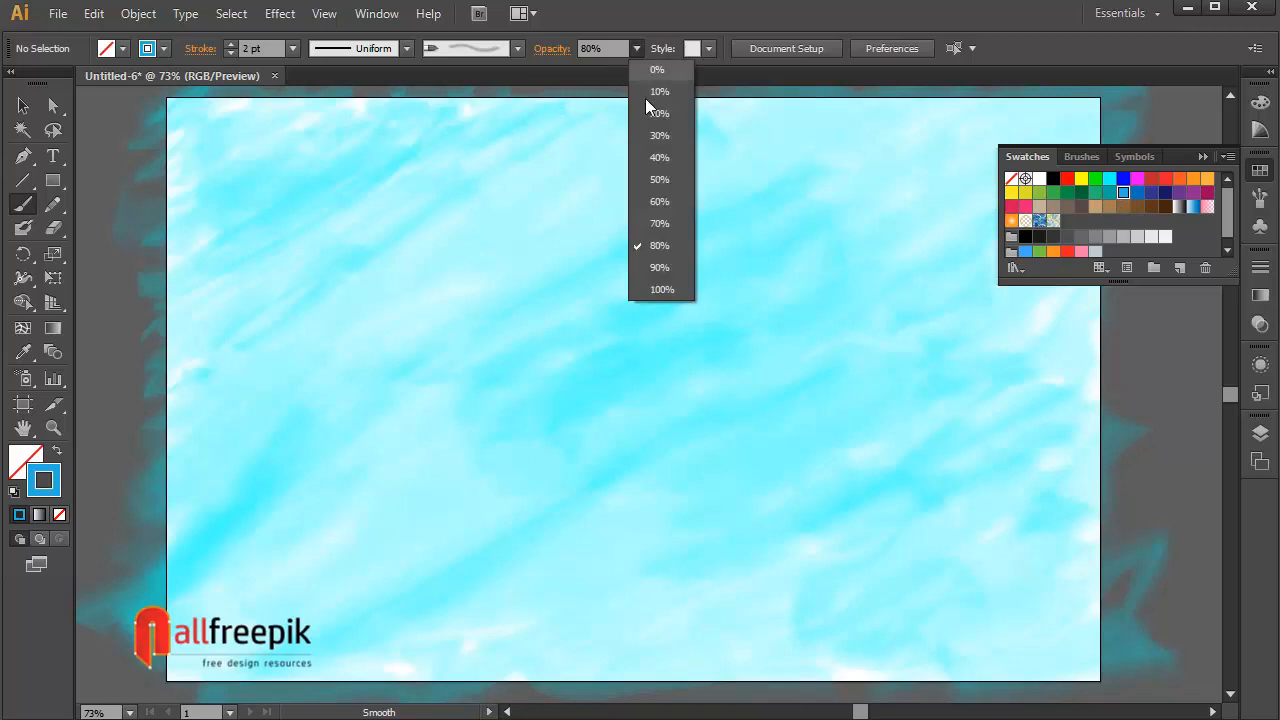
click(660, 180)
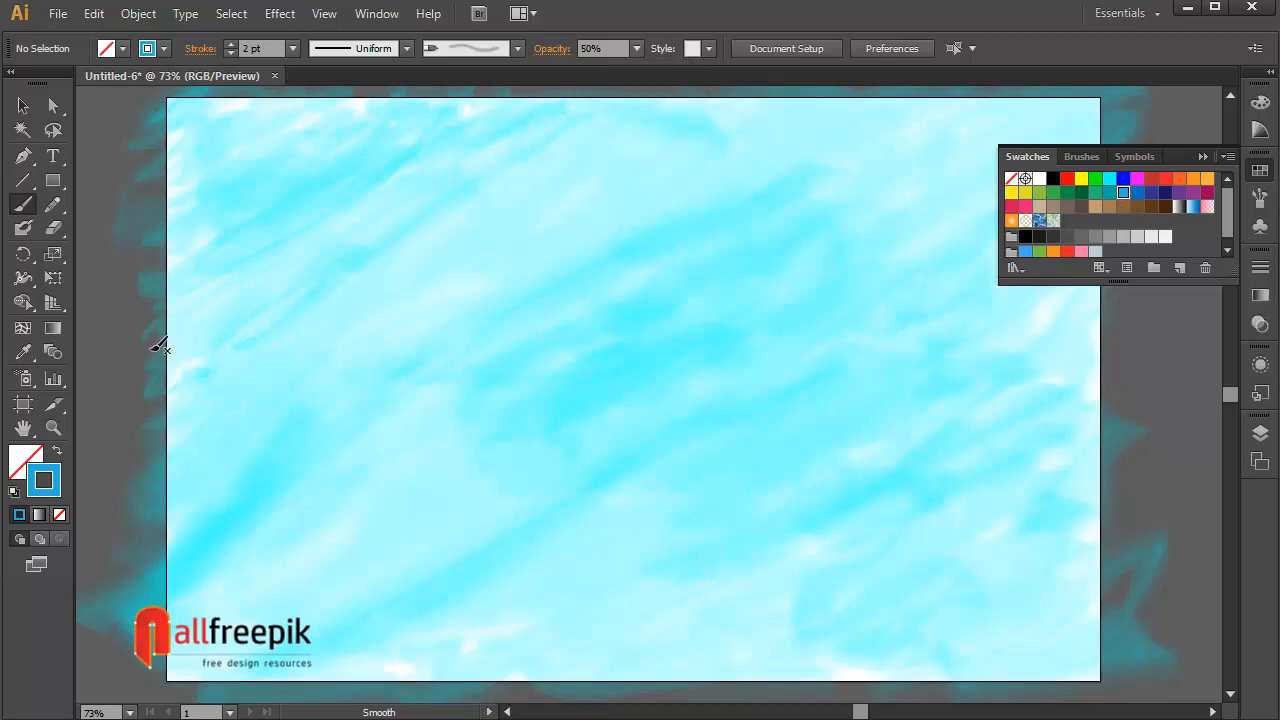
click(635, 49)
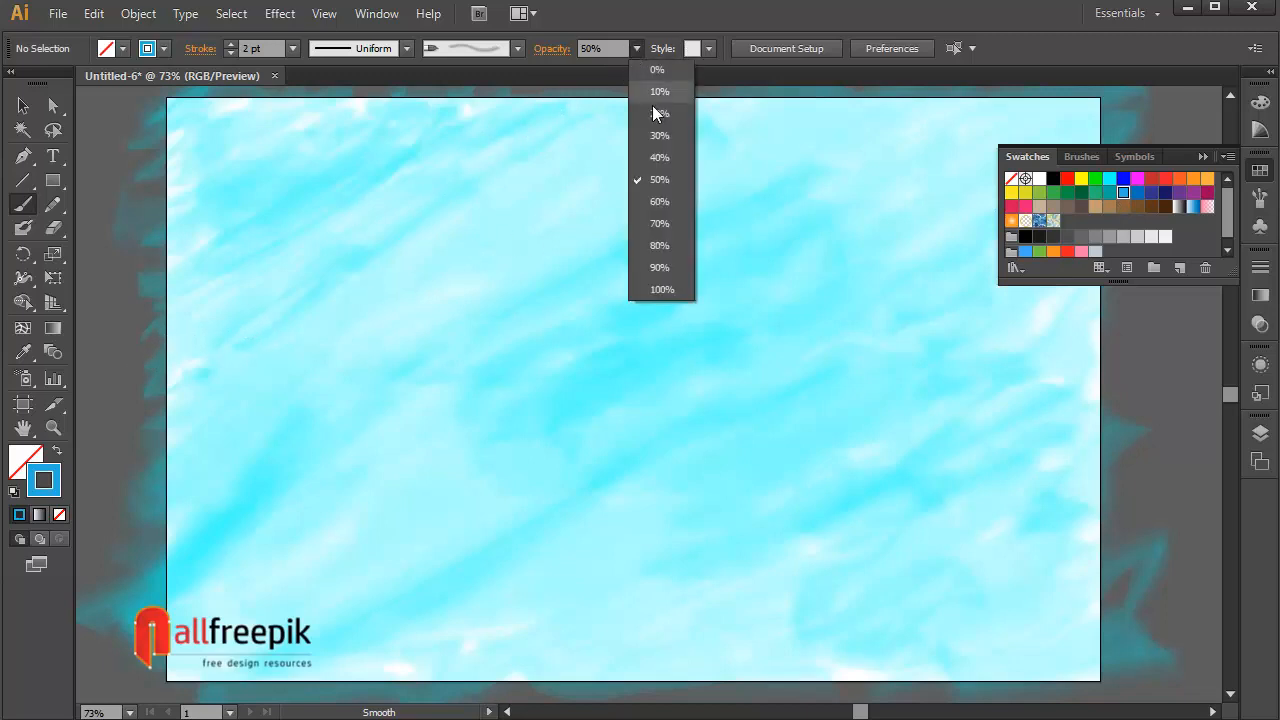
click(663, 106)
mouse_move(220, 233)
mouse_down()
mouse_move(222, 364)
mouse_move(168, 380)
mouse_move(232, 352)
mouse_move(177, 277)
mouse_up()
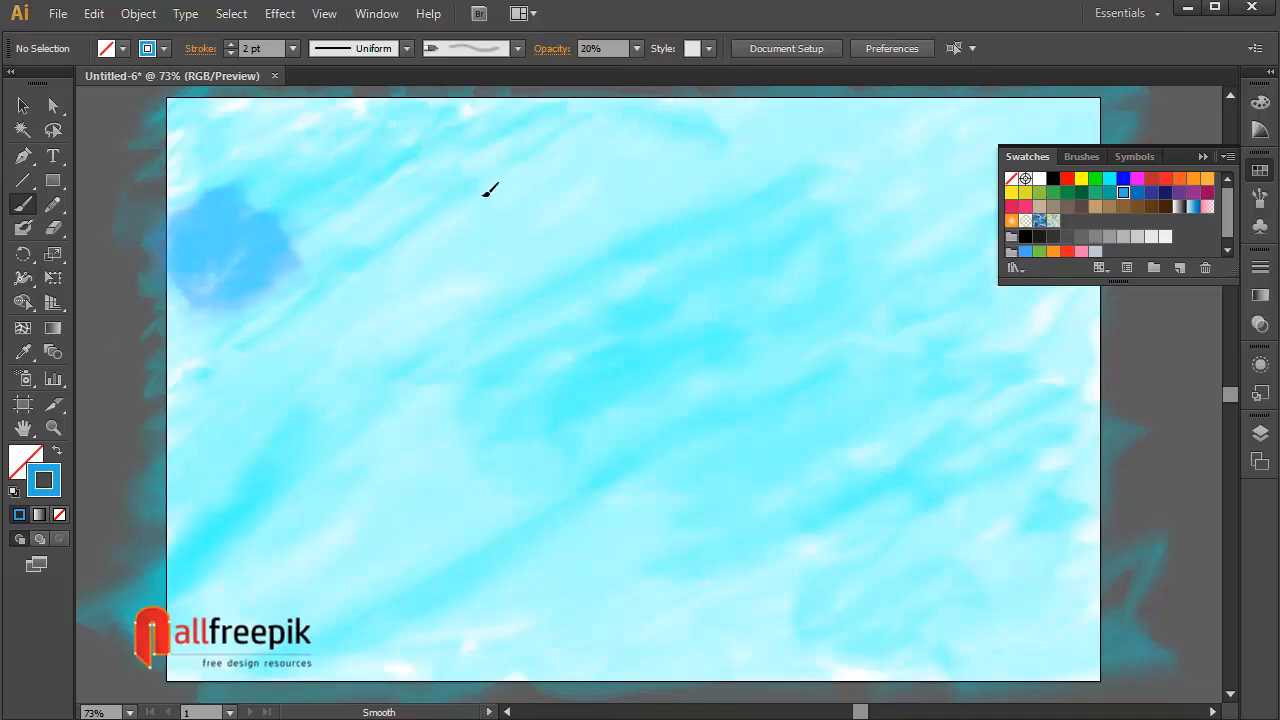
key(ctrl+z)
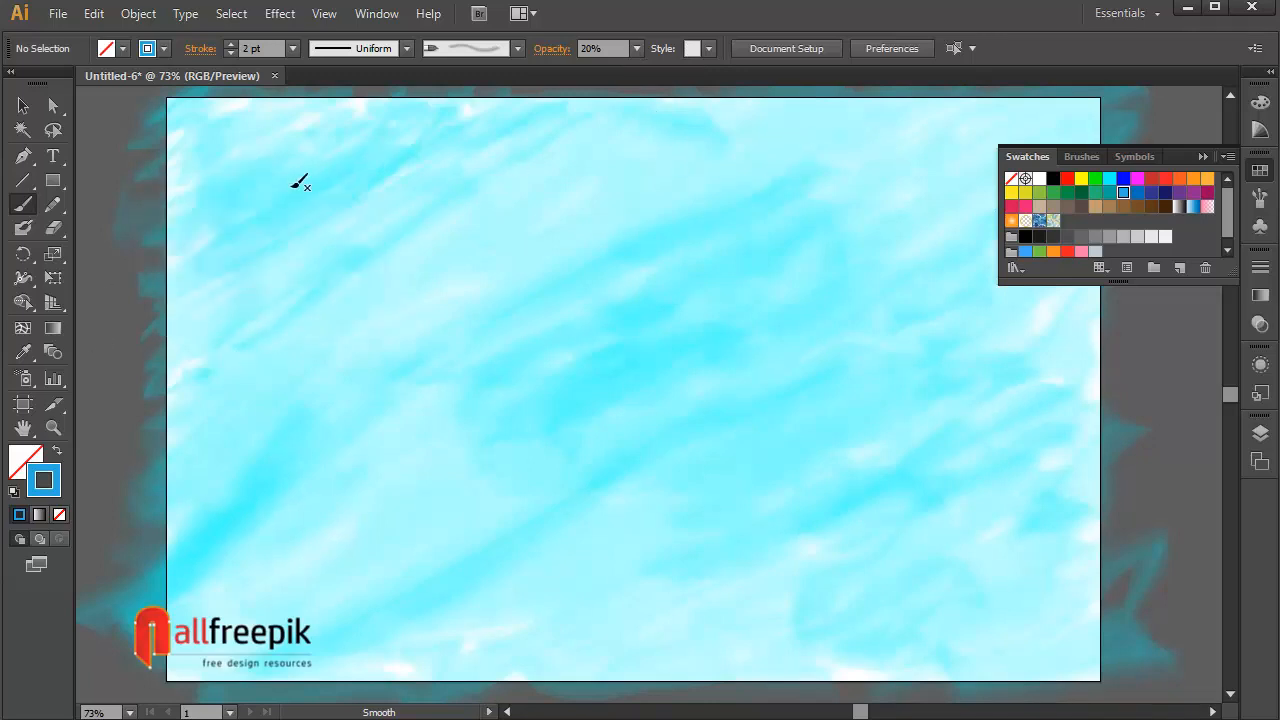
mouse_move(292, 187)
mouse_down()
mouse_move(506, 235)
mouse_move(498, 113)
mouse_move(349, 126)
mouse_move(242, 140)
mouse_move(106, 271)
mouse_move(326, 317)
mouse_move(369, 171)
mouse_up()
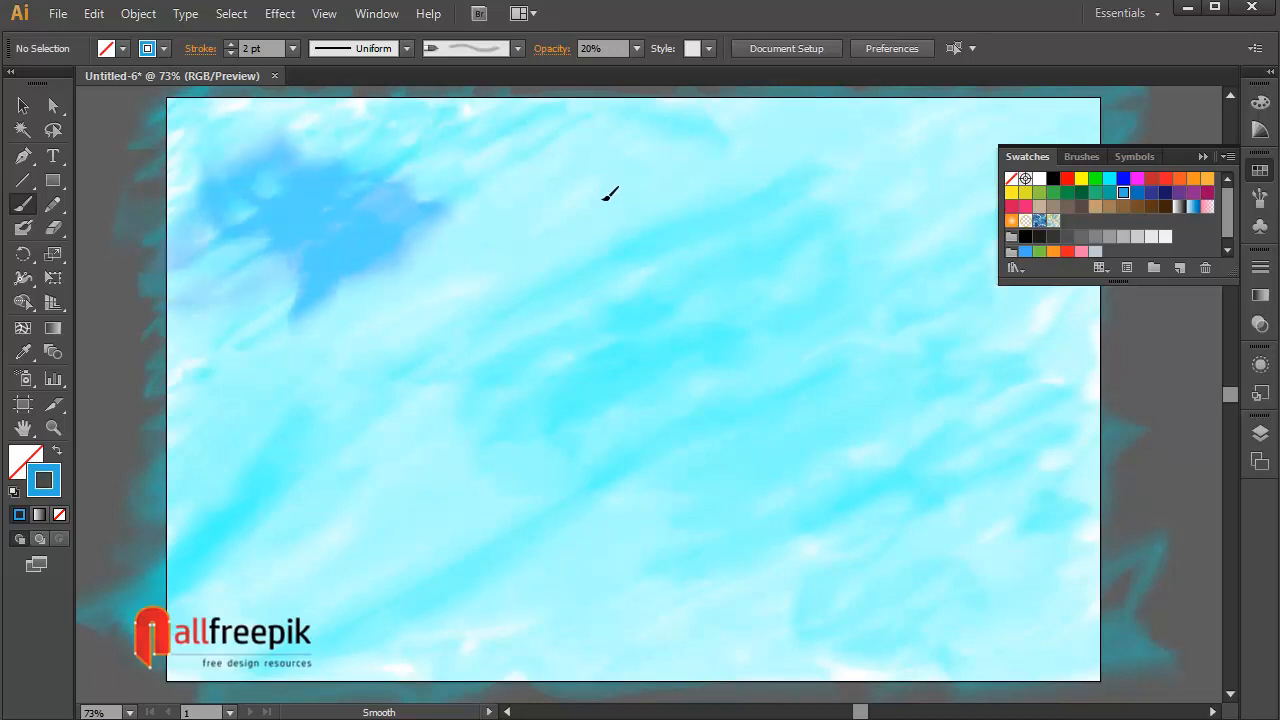
key(ctrl+z)
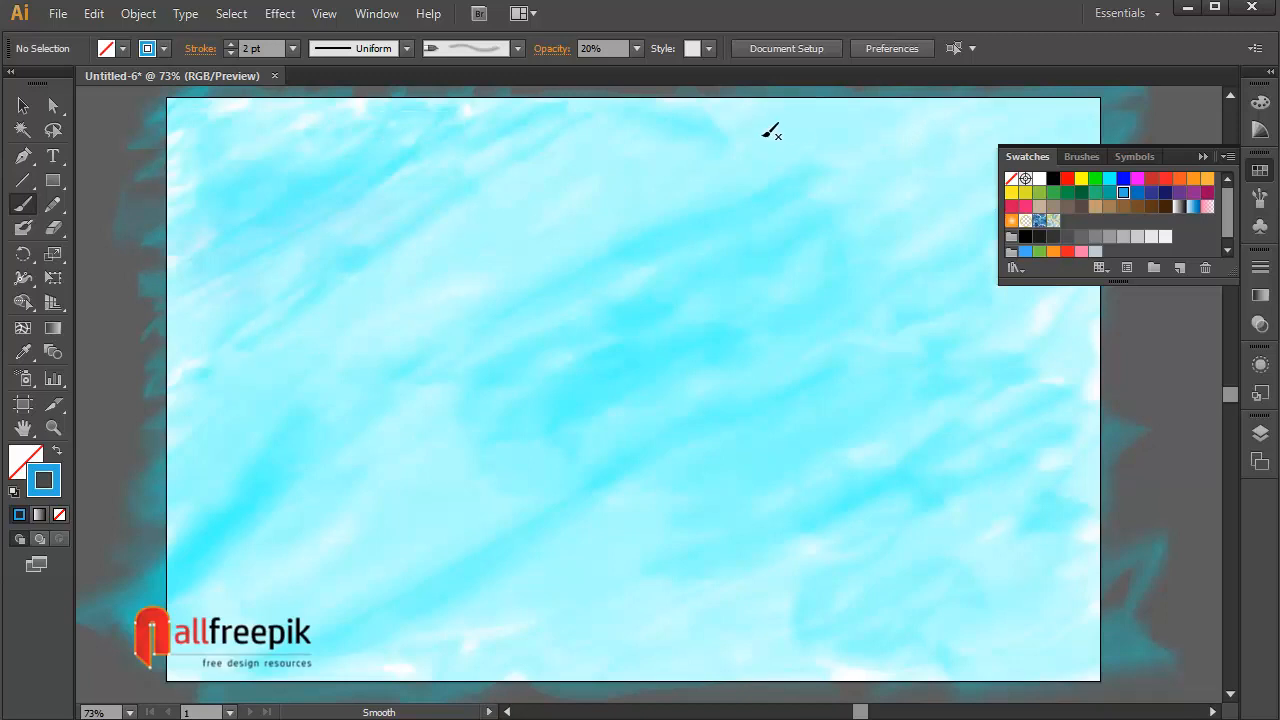
Set the opacity to 50% and deepen the artboard's upper-left area with more sky-blue brush strokes
click(637, 50)
click(665, 194)
mouse_move(340, 52)
mouse_down()
mouse_move(208, 289)
mouse_move(426, 84)
mouse_move(180, 303)
mouse_move(400, 106)
mouse_move(395, 80)
mouse_move(240, 246)
mouse_move(322, 137)
mouse_move(192, 228)
mouse_move(183, 215)
mouse_move(270, 260)
mouse_move(300, 243)
mouse_move(277, 283)
mouse_move(205, 322)
mouse_up()
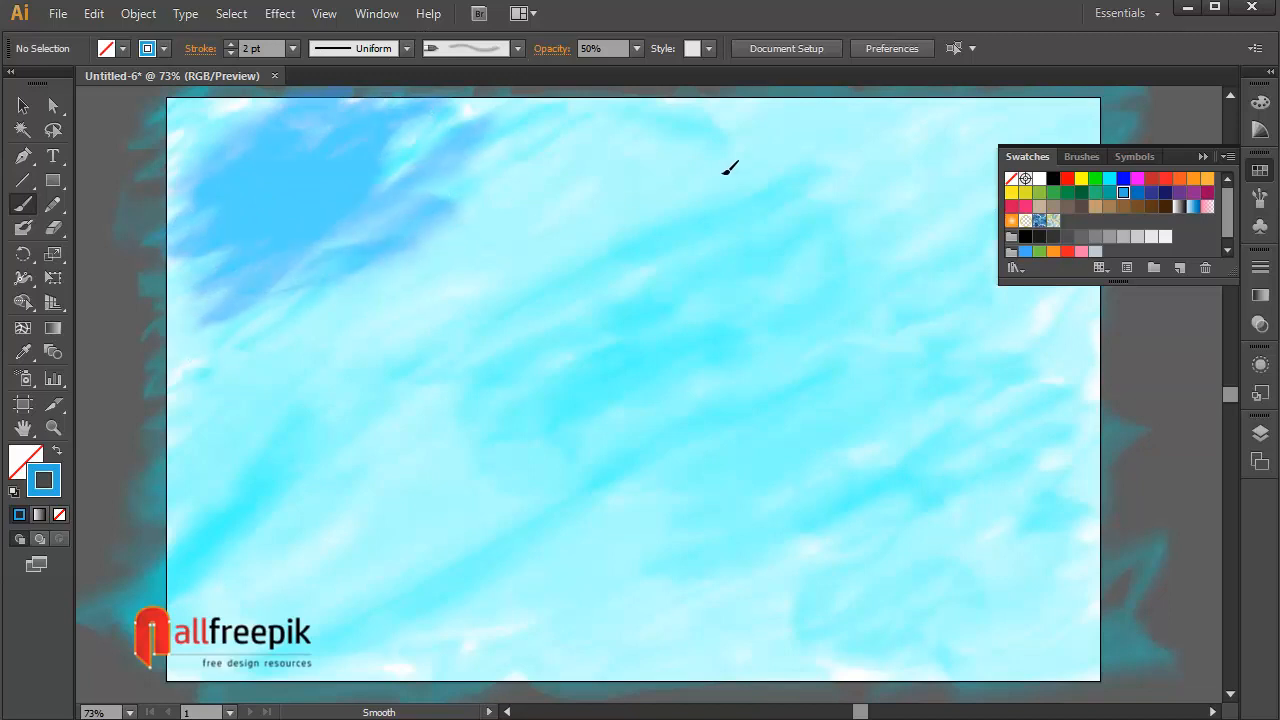
key(ctrl+z)
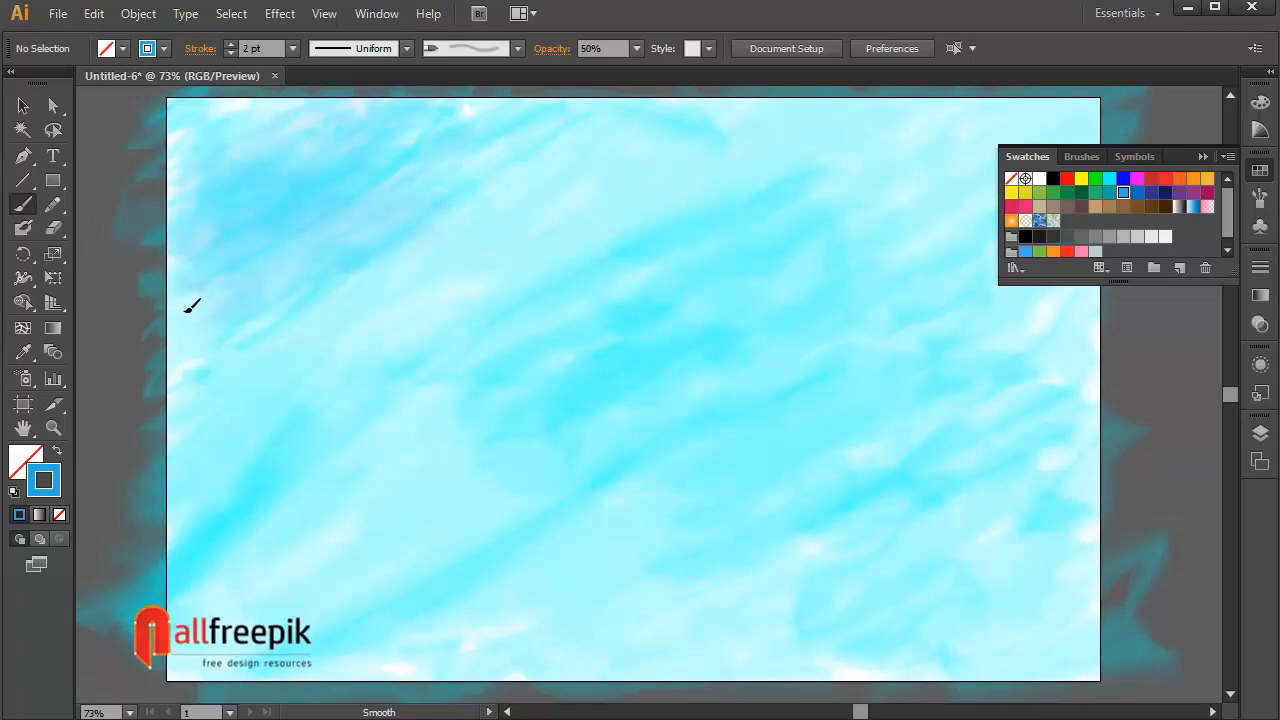
mouse_move(191, 303)
mouse_down()
mouse_move(309, 220)
mouse_move(267, 210)
mouse_move(180, 317)
mouse_move(225, 299)
mouse_move(361, 172)
mouse_move(221, 298)
mouse_move(198, 341)
mouse_move(292, 255)
mouse_up()
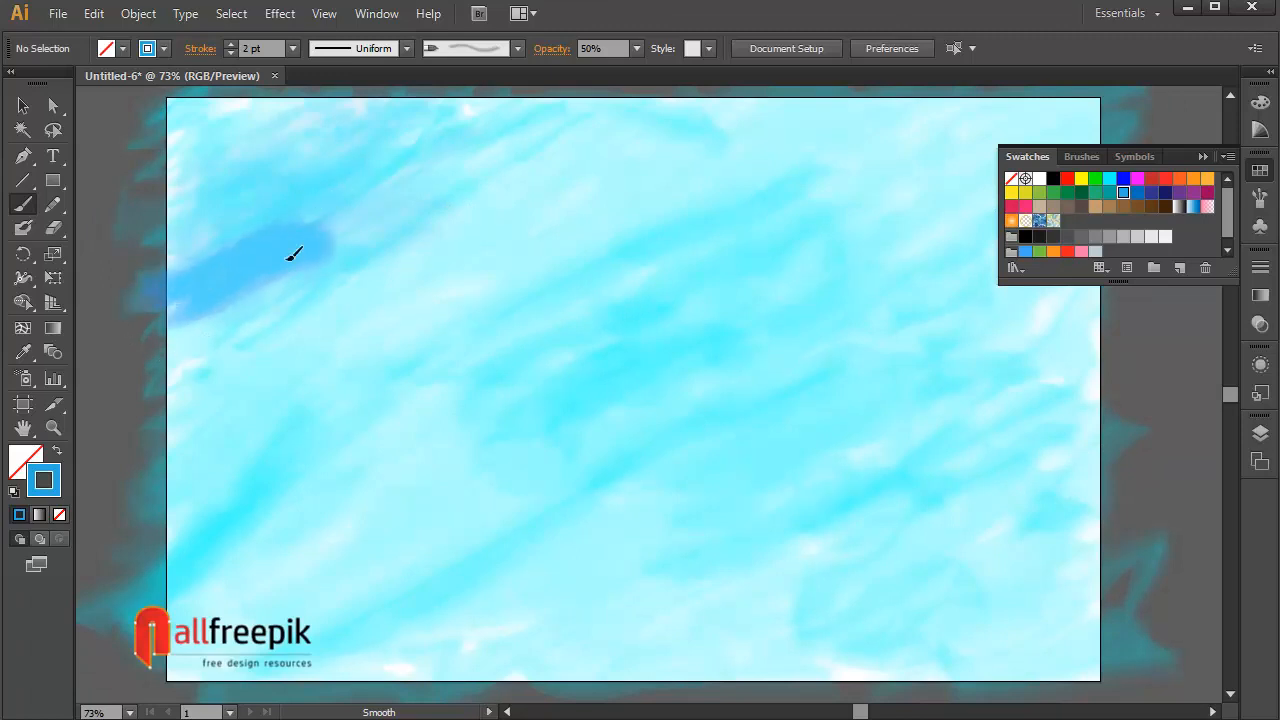
key(ctrl+z)
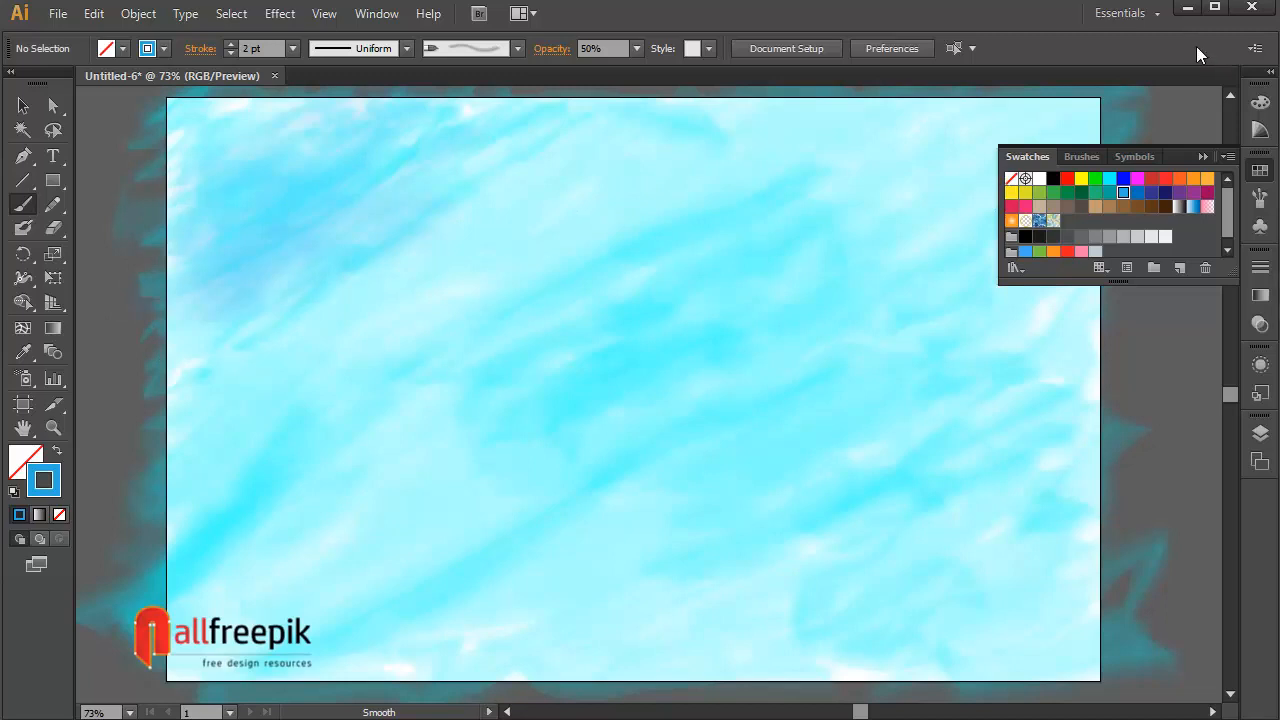
Paint diagonal sky-blue strokes at 50% opacity from the artboard's lower edge up toward its center
mouse_move(466, 512)
mouse_down()
mouse_move(498, 455)
mouse_move(313, 626)
mouse_move(374, 601)
mouse_move(500, 461)
mouse_move(408, 563)
mouse_move(557, 425)
mouse_move(422, 560)
mouse_move(565, 478)
mouse_move(403, 589)
mouse_move(488, 493)
mouse_move(552, 452)
mouse_move(413, 559)
mouse_move(387, 563)
mouse_move(514, 452)
mouse_move(420, 540)
mouse_move(475, 472)
mouse_up()
key(ctrl+z)
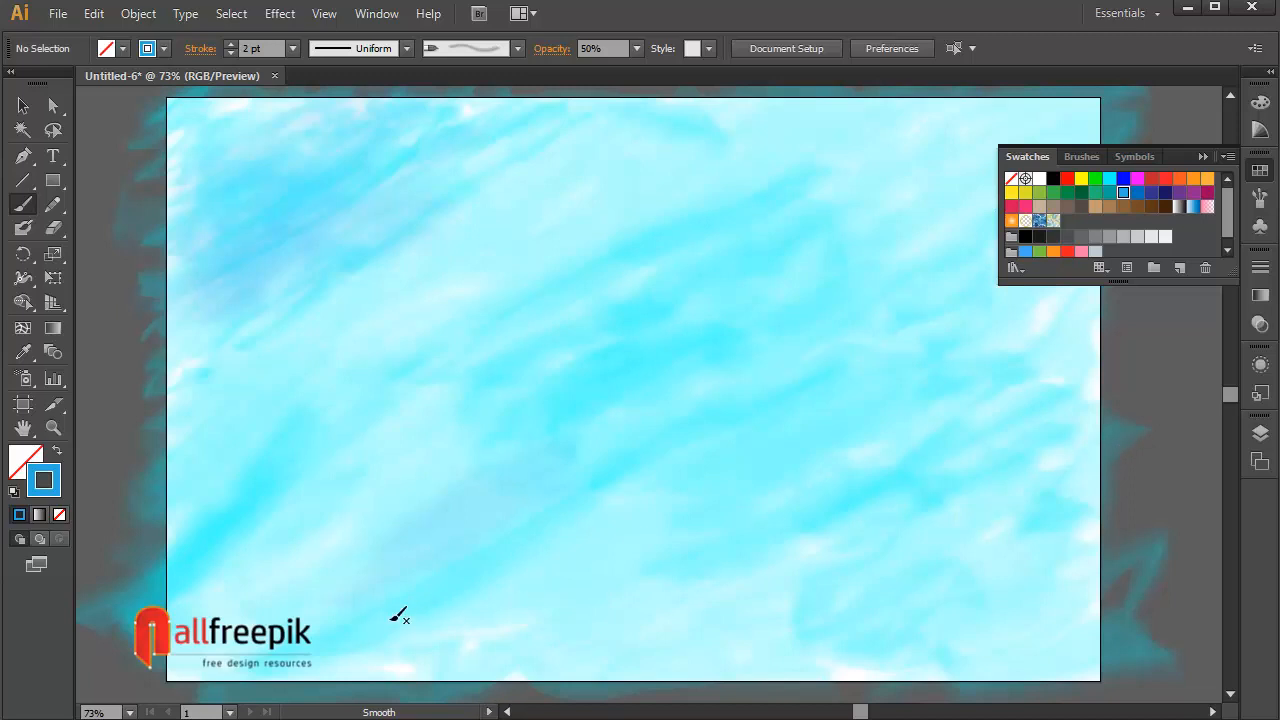
drag(355, 616, 553, 500)
mouse_move(419, 640)
mouse_down()
mouse_move(590, 508)
mouse_move(606, 518)
mouse_up()
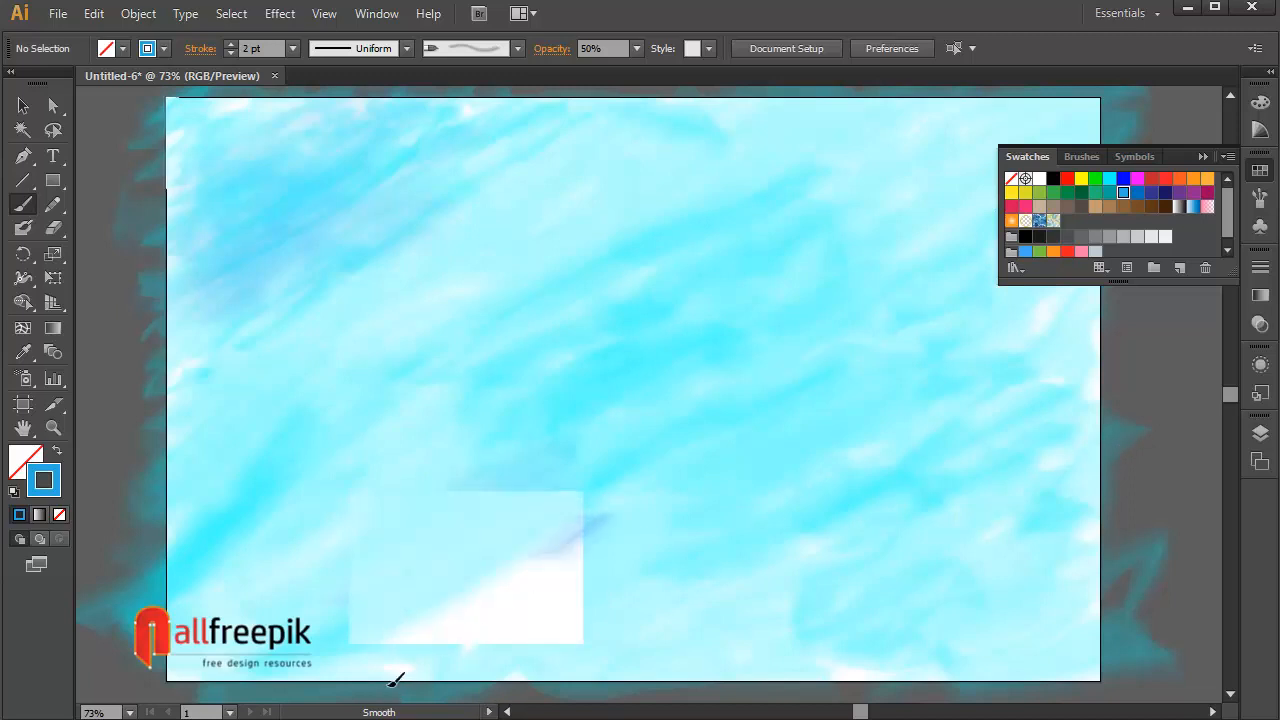
drag(392, 684, 602, 507)
mouse_move(439, 675)
mouse_down()
mouse_move(592, 537)
mouse_move(637, 528)
mouse_up()
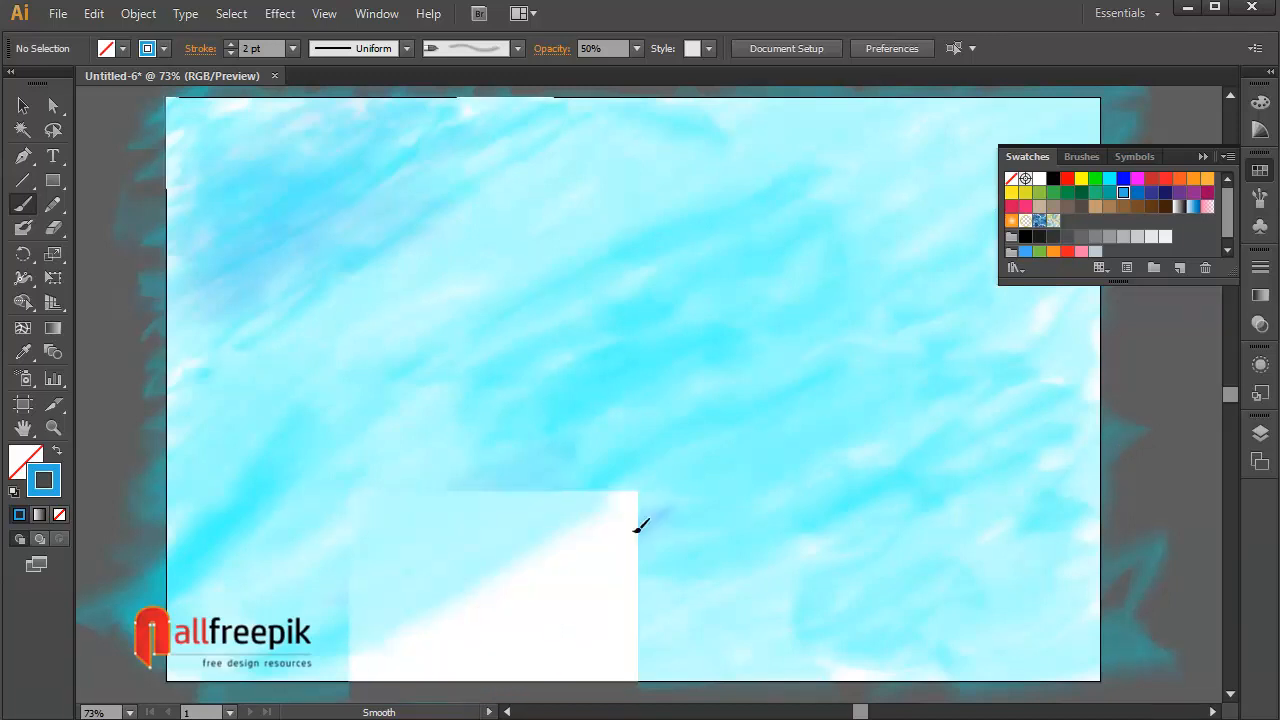
Set the stroke weight to 4 pt and paint sky-blue strokes over the artboard's bottom center and lower-right area
click(292, 48)
click(316, 201)
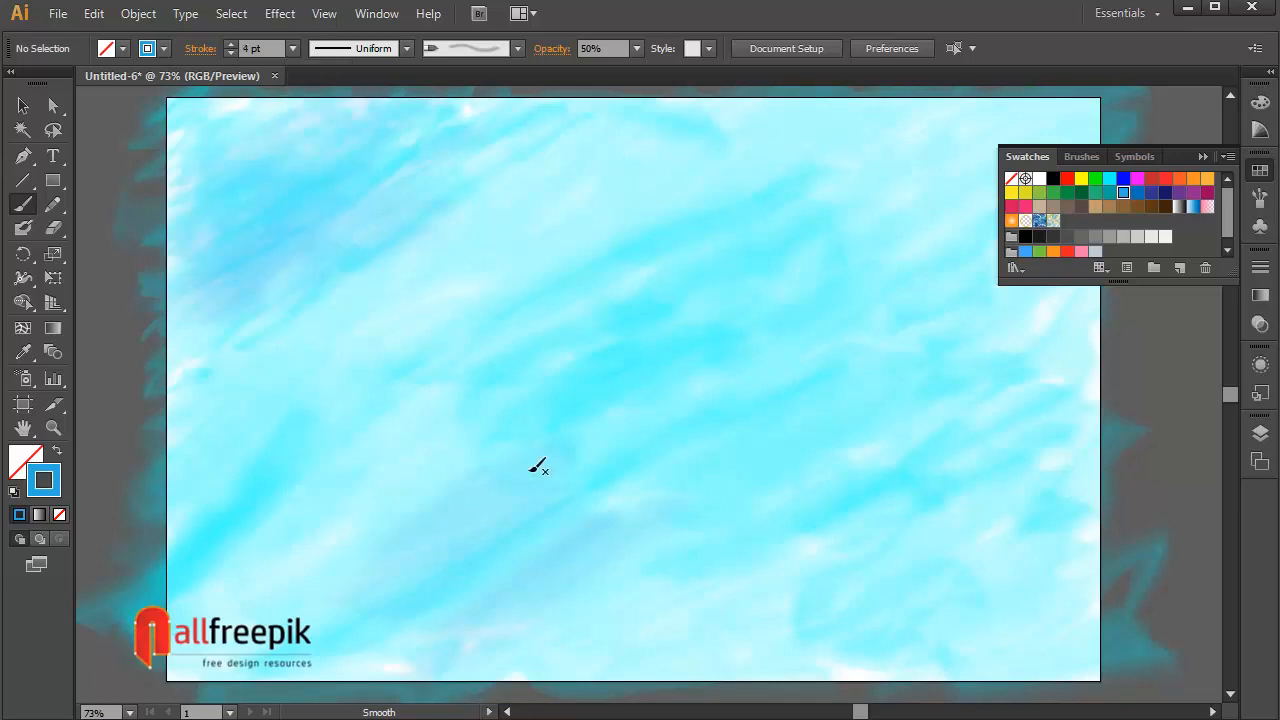
mouse_move(482, 648)
mouse_down()
mouse_move(494, 597)
mouse_move(537, 534)
mouse_move(632, 516)
mouse_move(600, 569)
mouse_up()
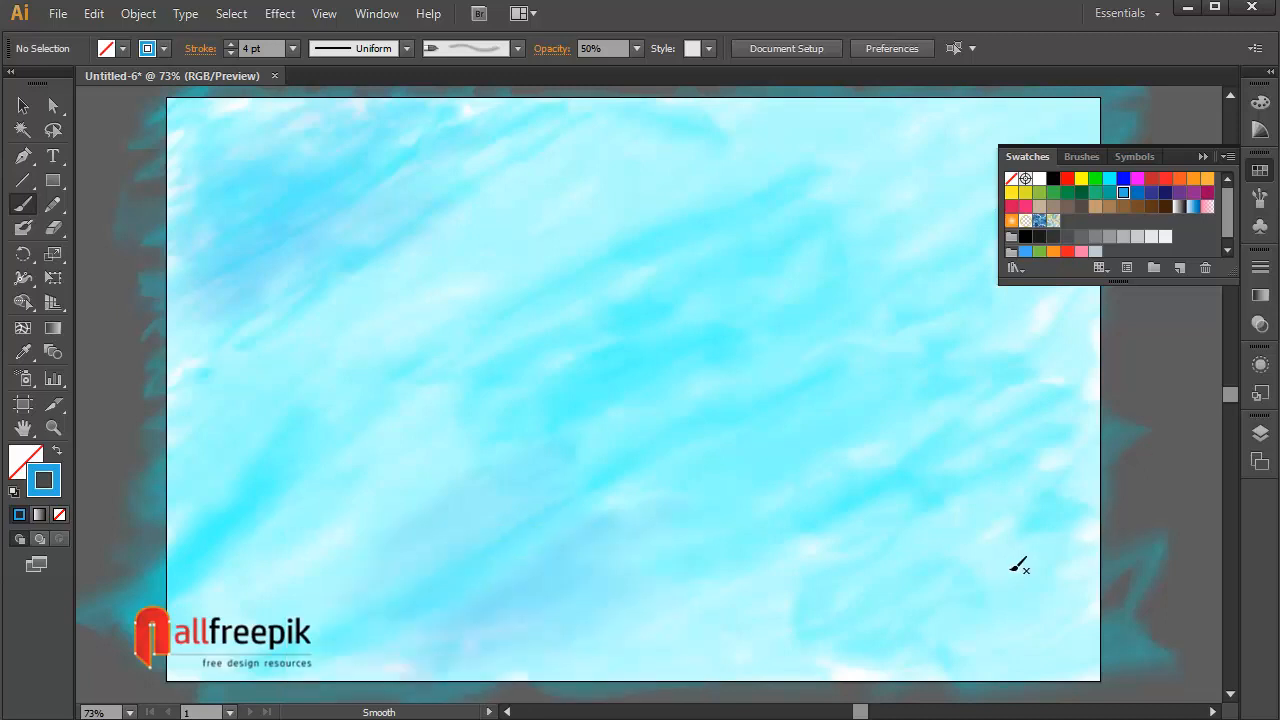
mouse_move(1018, 566)
mouse_down()
mouse_move(1057, 564)
mouse_move(1051, 554)
mouse_move(969, 677)
mouse_move(1008, 662)
mouse_move(1120, 520)
mouse_move(1077, 631)
mouse_move(969, 707)
mouse_move(1033, 563)
mouse_move(1105, 473)
mouse_move(932, 690)
mouse_move(1008, 547)
mouse_move(965, 664)
mouse_move(1120, 520)
mouse_move(1082, 554)
mouse_move(1097, 526)
mouse_up()
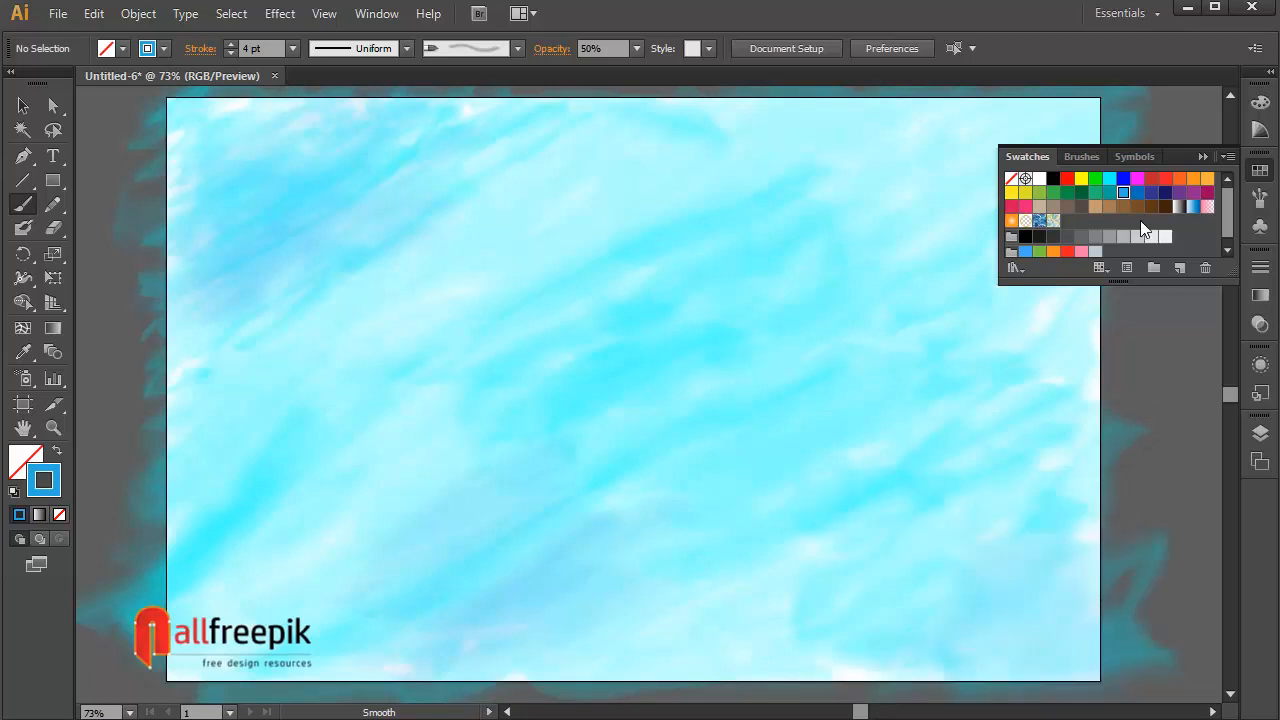
Paint darker blue strokes over the artboard's upper-right area and indigo strokes diagonally across its lower-right area
click(1137, 192)
mouse_move(848, 234)
mouse_down()
mouse_move(1123, 69)
mouse_move(837, 288)
mouse_move(939, 202)
mouse_move(1059, 68)
mouse_move(965, 137)
mouse_move(824, 252)
mouse_move(846, 309)
mouse_move(1066, 113)
mouse_move(744, 407)
mouse_move(556, 500)
mouse_move(923, 152)
mouse_move(1011, 83)
mouse_up()
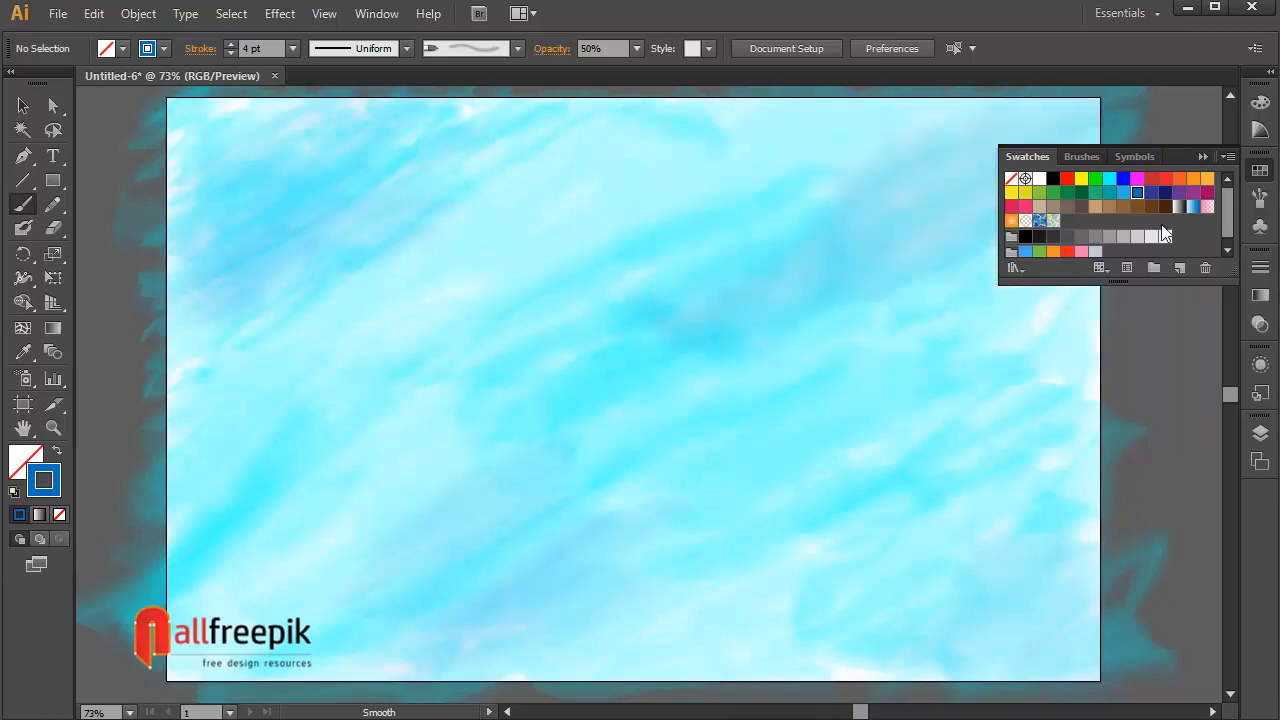
click(1151, 192)
mouse_move(974, 443)
mouse_down()
mouse_move(1108, 312)
mouse_move(785, 500)
mouse_up()
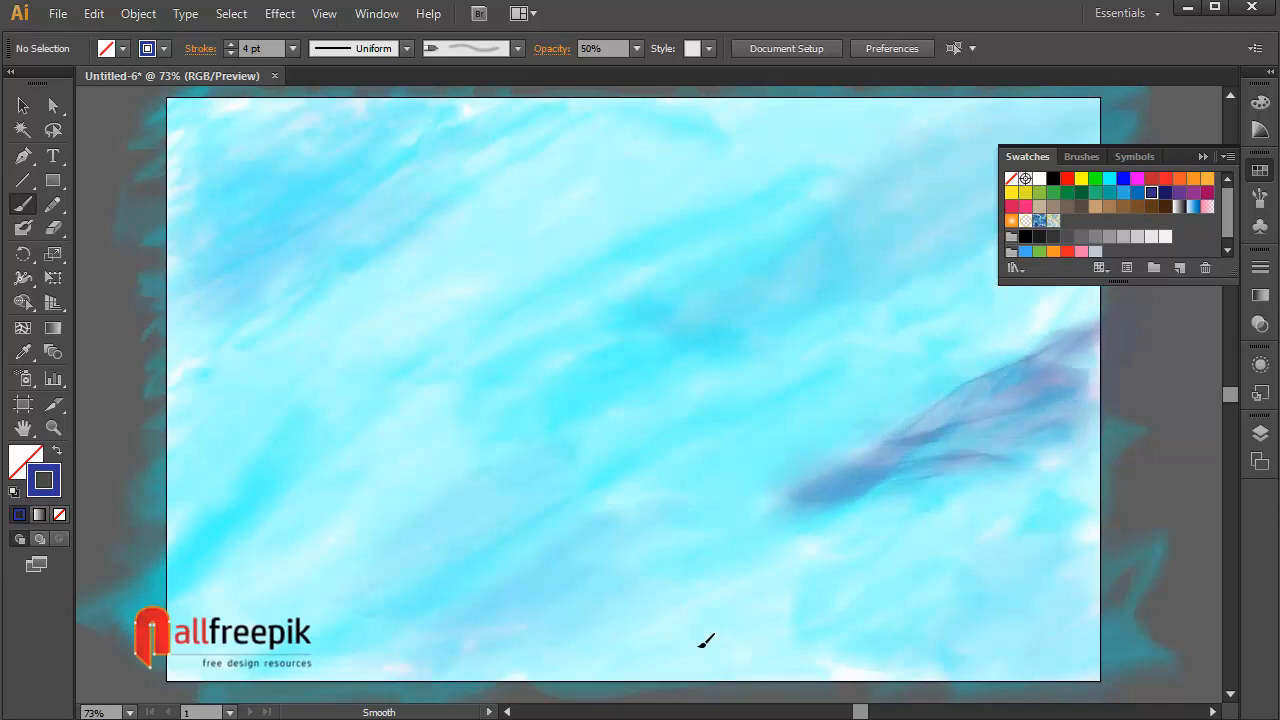
mouse_move(706, 640)
mouse_down()
mouse_move(838, 564)
mouse_move(1038, 378)
mouse_move(1079, 366)
mouse_move(799, 620)
mouse_move(767, 614)
mouse_move(938, 513)
mouse_move(1071, 323)
mouse_move(1101, 325)
mouse_move(764, 576)
mouse_move(795, 581)
mouse_move(1069, 341)
mouse_up()
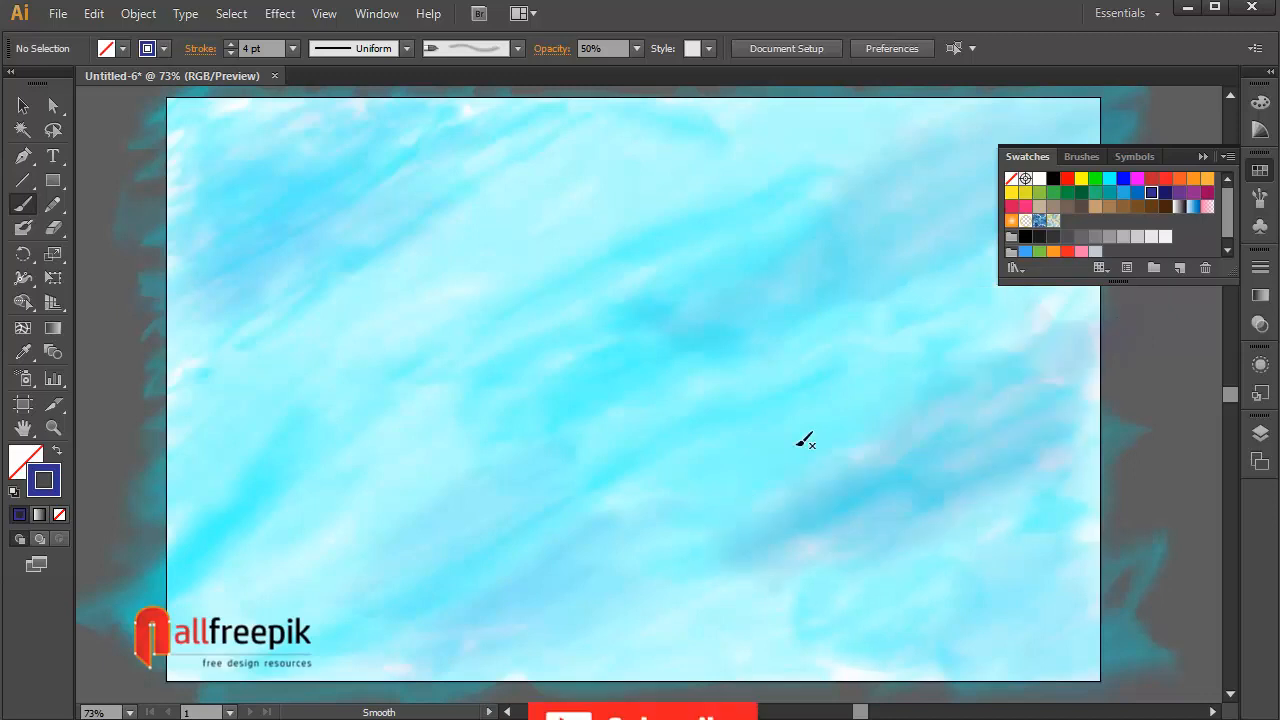
Choose the dark navy swatch and paint a diagonal patch just left of the artboard's center
click(1165, 192)
mouse_move(400, 515)
mouse_down()
mouse_move(449, 425)
mouse_move(367, 481)
mouse_move(479, 387)
mouse_move(404, 473)
mouse_move(577, 360)
mouse_up()
key(ctrl+z)
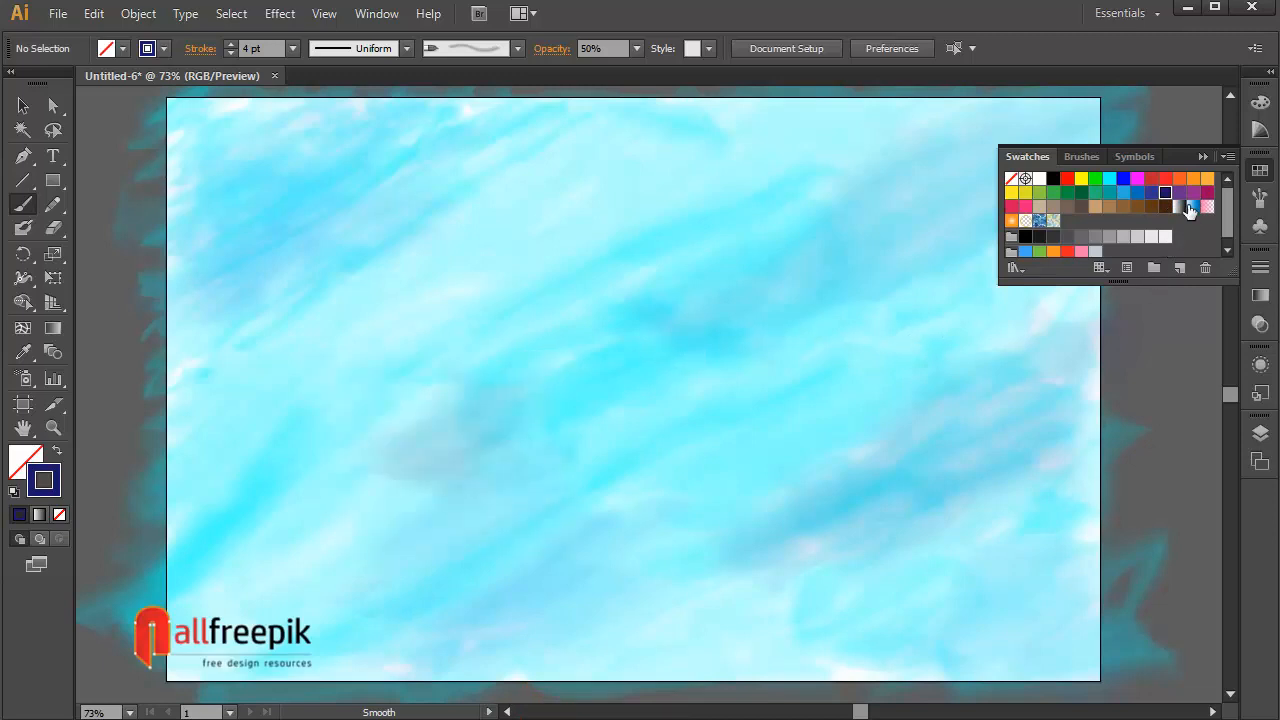
Choose the purple swatch and paint diagonal strokes across the artboard's upper center
click(1179, 193)
mouse_move(522, 248)
mouse_down()
mouse_move(703, 160)
mouse_move(678, 256)
mouse_up()
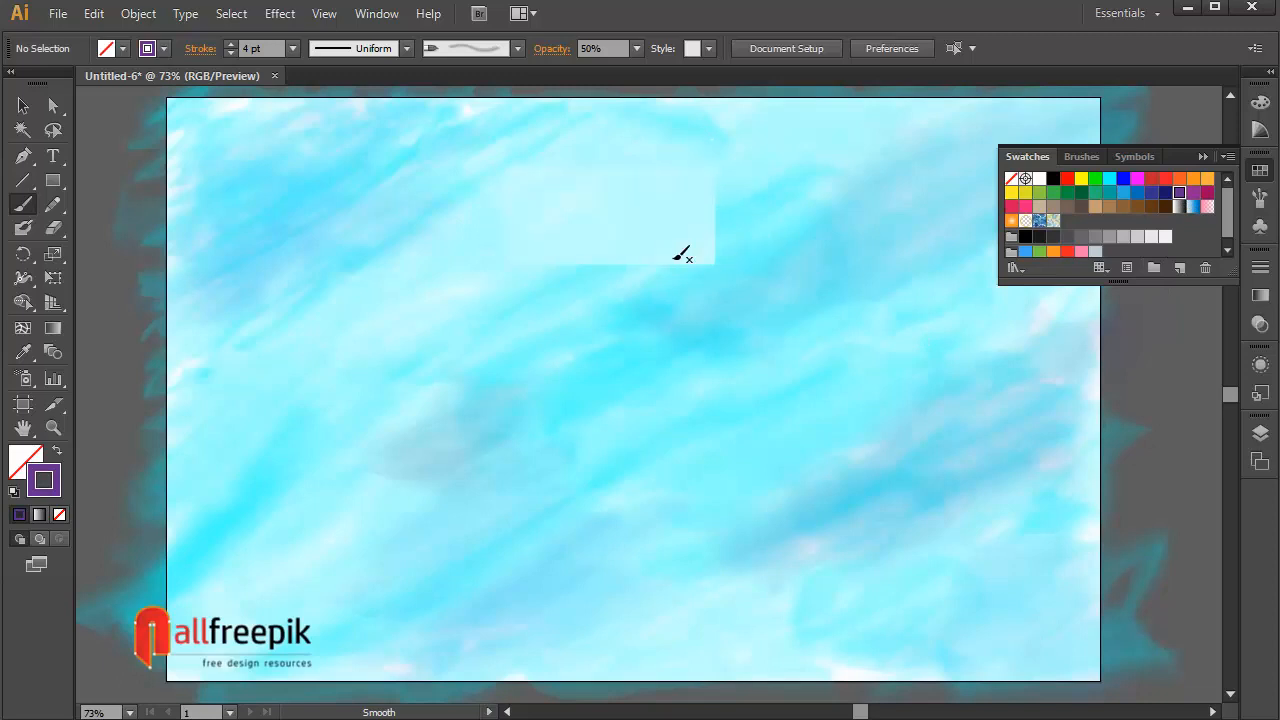
drag(700, 182, 872, 108)
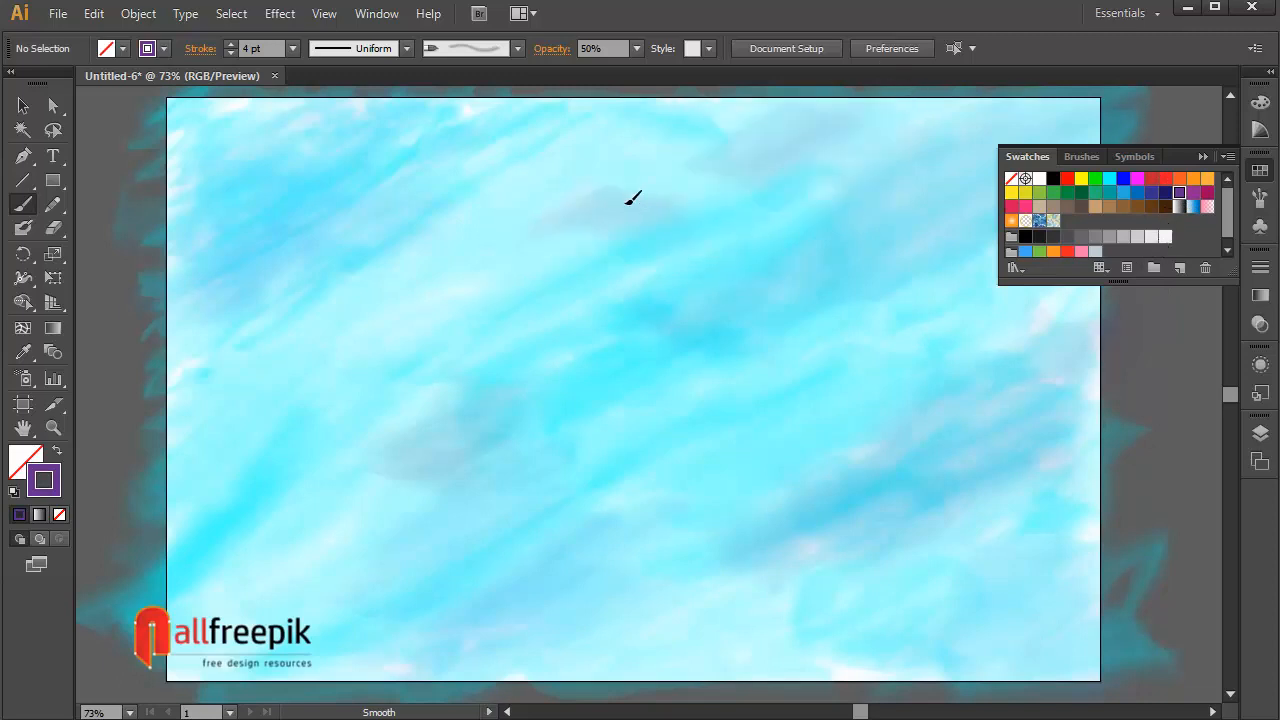
mouse_move(631, 200)
mouse_down()
mouse_move(764, 107)
mouse_move(549, 233)
mouse_move(884, 53)
mouse_move(784, 100)
mouse_move(522, 267)
mouse_move(845, 120)
mouse_up()
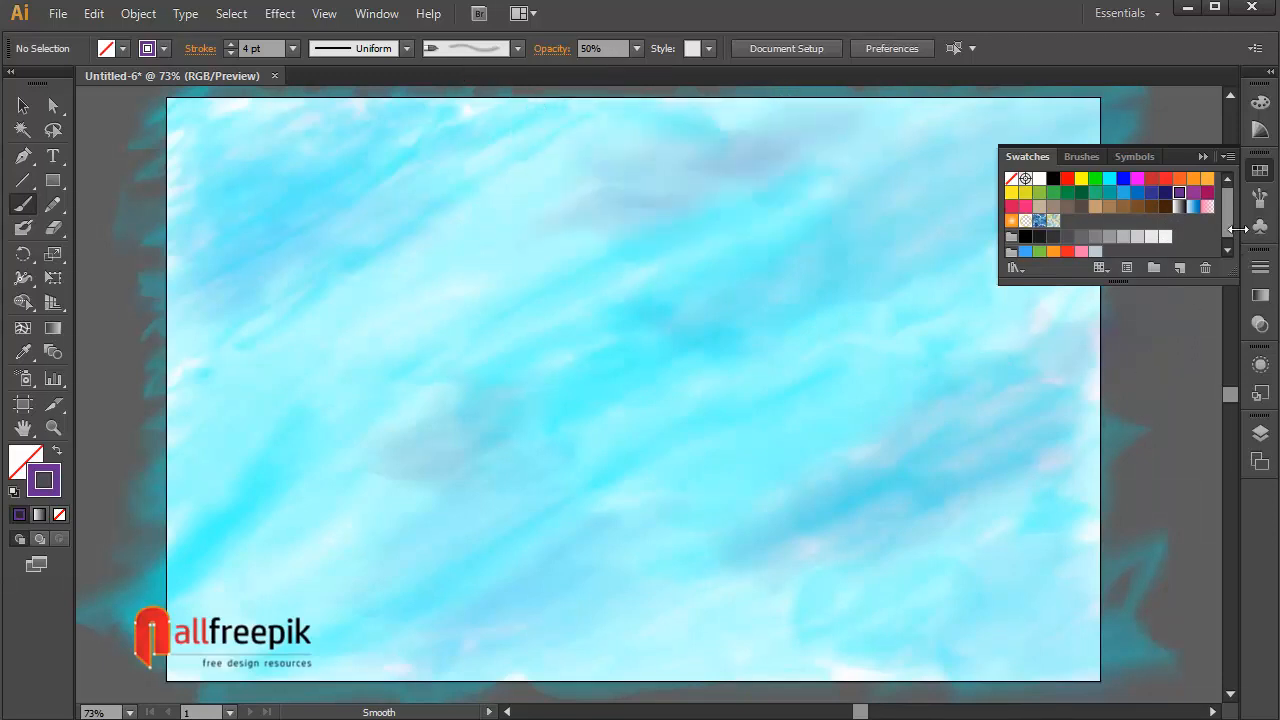
Set the opacity to 20% and paint faint violet-magenta strokes across the artboard's lower-left area and center
click(635, 50)
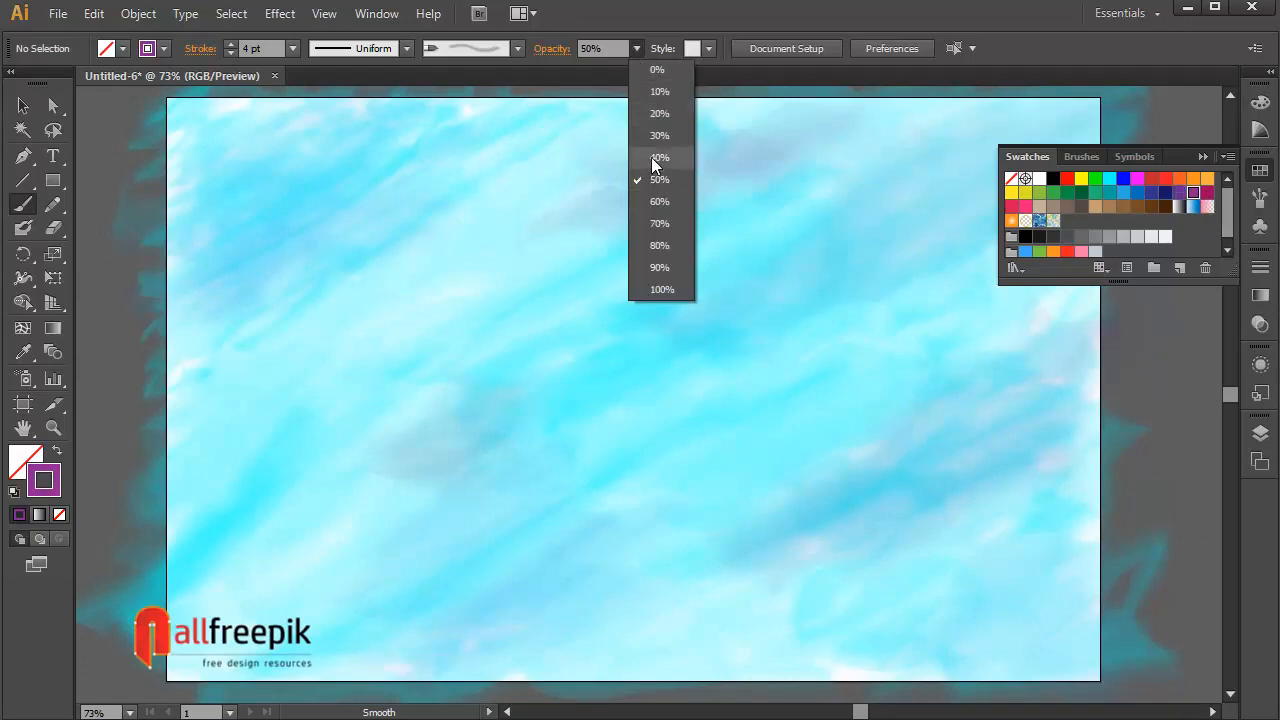
click(658, 117)
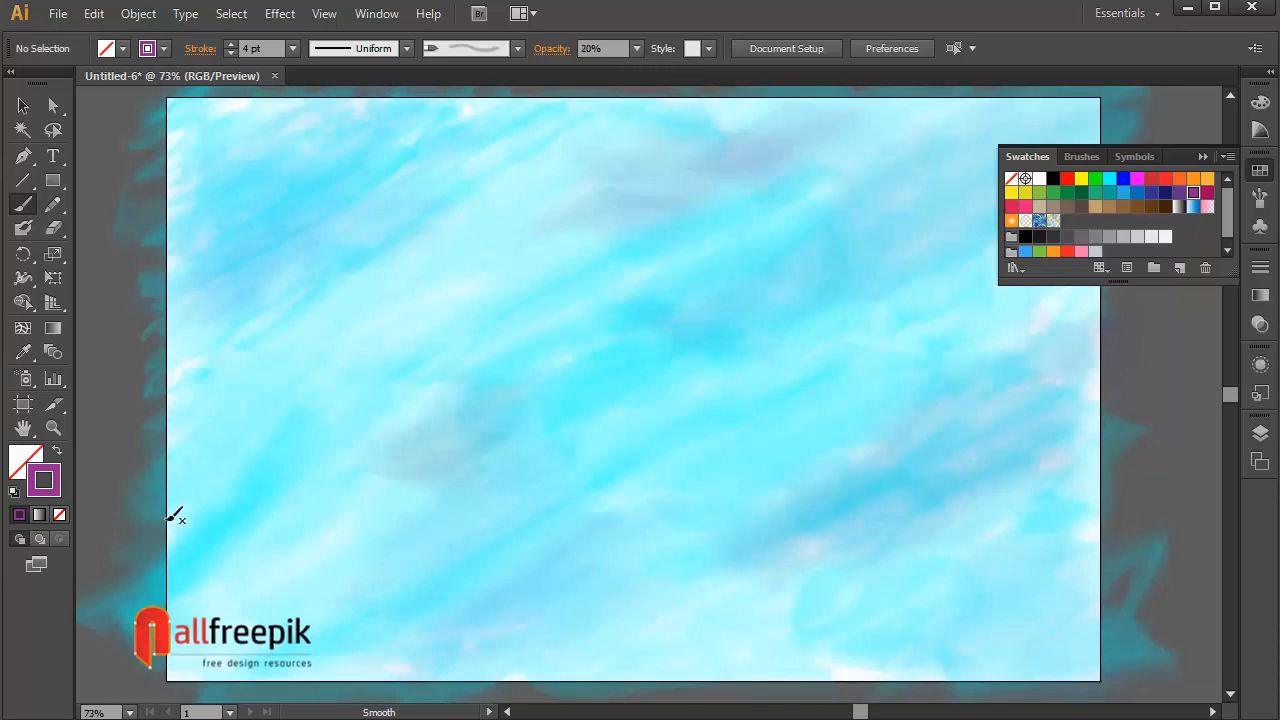
mouse_move(205, 598)
mouse_down()
mouse_move(357, 503)
mouse_move(146, 697)
mouse_move(350, 562)
mouse_up()
mouse_move(575, 456)
mouse_down()
mouse_move(424, 652)
mouse_move(630, 595)
mouse_up()
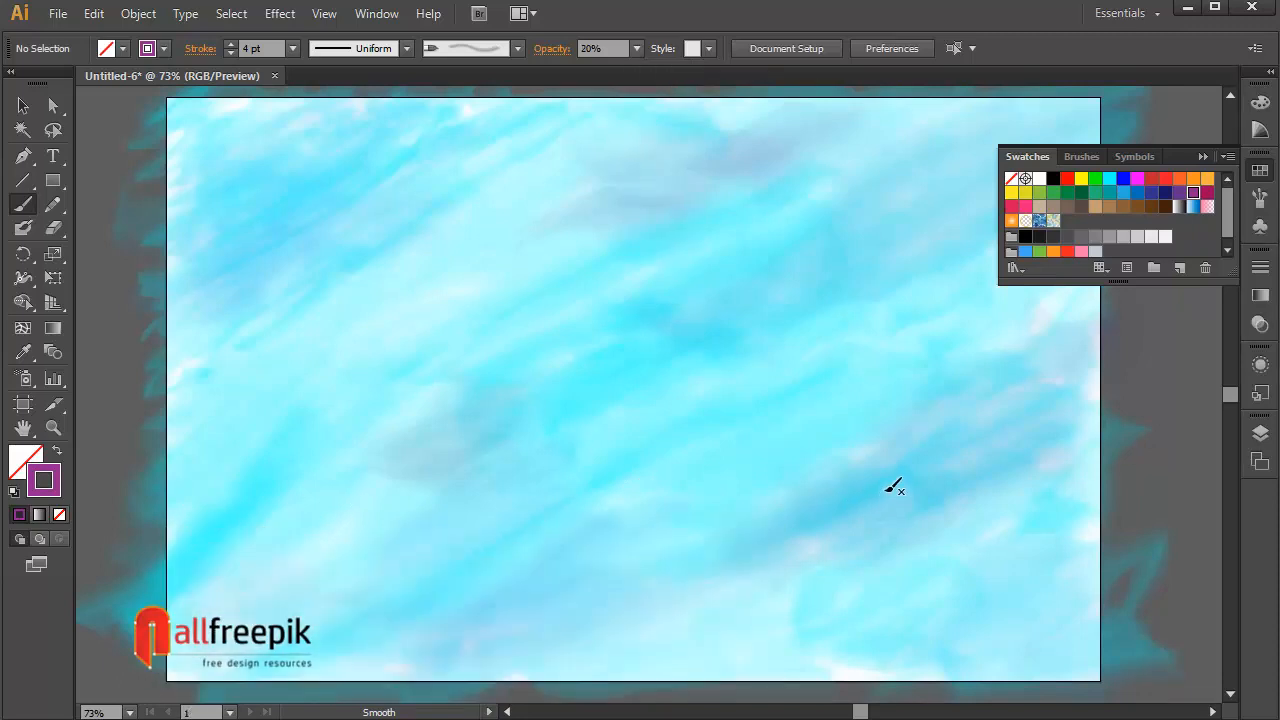
mouse_move(474, 502)
mouse_down()
mouse_move(580, 189)
mouse_move(260, 380)
mouse_move(749, 249)
mouse_up()
mouse_move(731, 426)
mouse_down()
mouse_move(807, 347)
mouse_move(909, 438)
mouse_move(796, 589)
mouse_move(666, 653)
mouse_move(789, 627)
mouse_move(942, 485)
mouse_move(896, 437)
mouse_move(880, 352)
mouse_move(912, 312)
mouse_move(572, 236)
mouse_move(863, 217)
mouse_up()
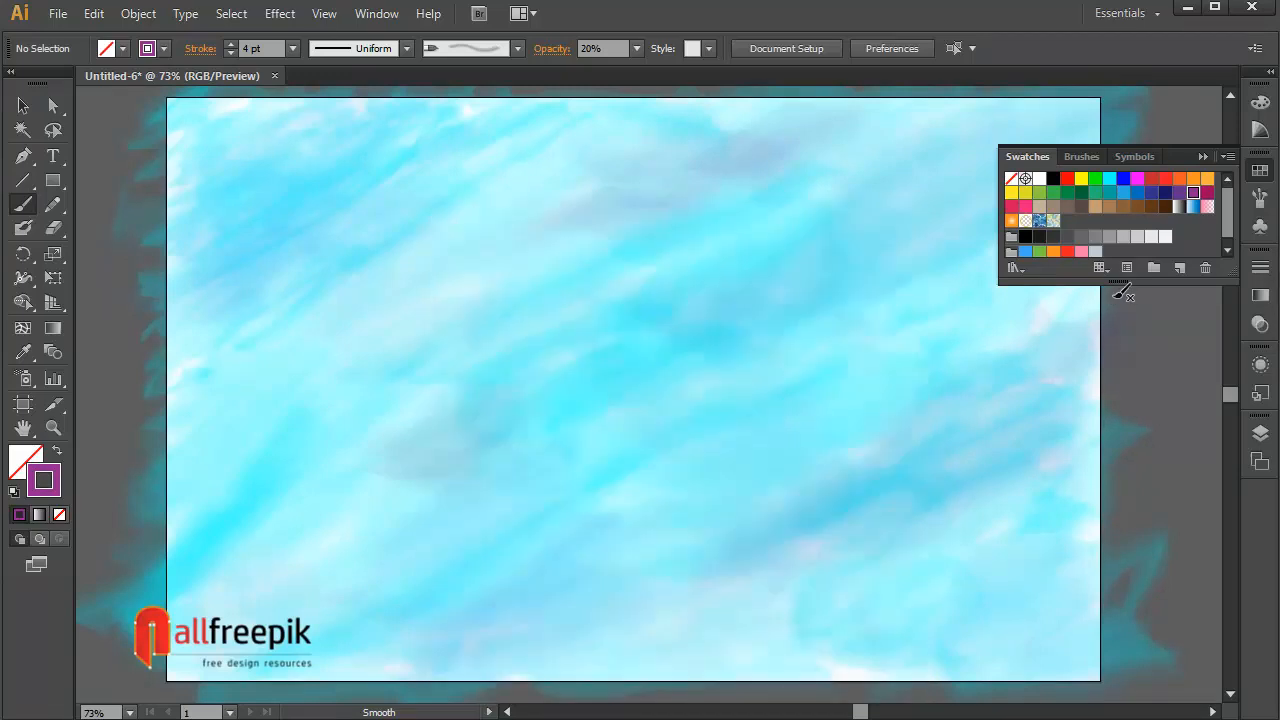
Choose the deep magenta swatch and paint faint strokes over the artboard's left side and lower-left corner
click(1207, 192)
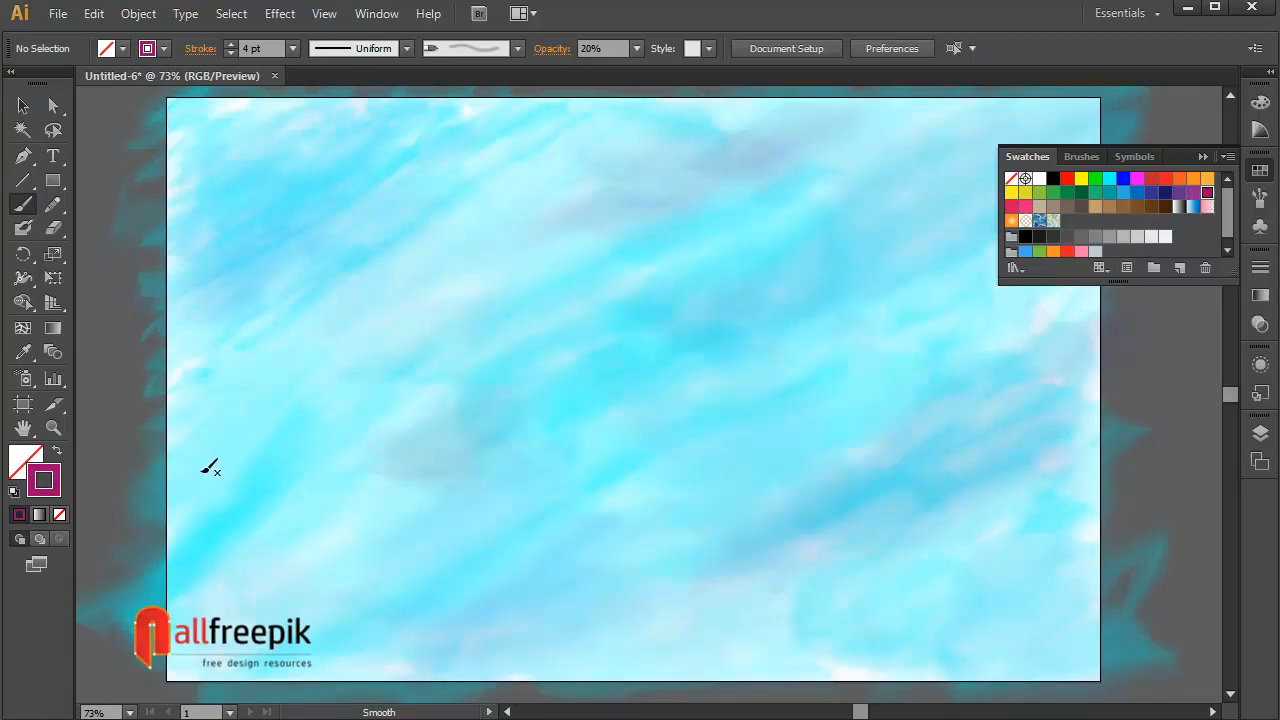
mouse_move(207, 468)
mouse_down()
mouse_move(270, 408)
mouse_move(174, 412)
mouse_move(178, 425)
mouse_move(58, 467)
mouse_move(207, 440)
mouse_move(153, 557)
mouse_move(253, 496)
mouse_move(249, 524)
mouse_move(297, 518)
mouse_move(266, 537)
mouse_move(320, 445)
mouse_up()
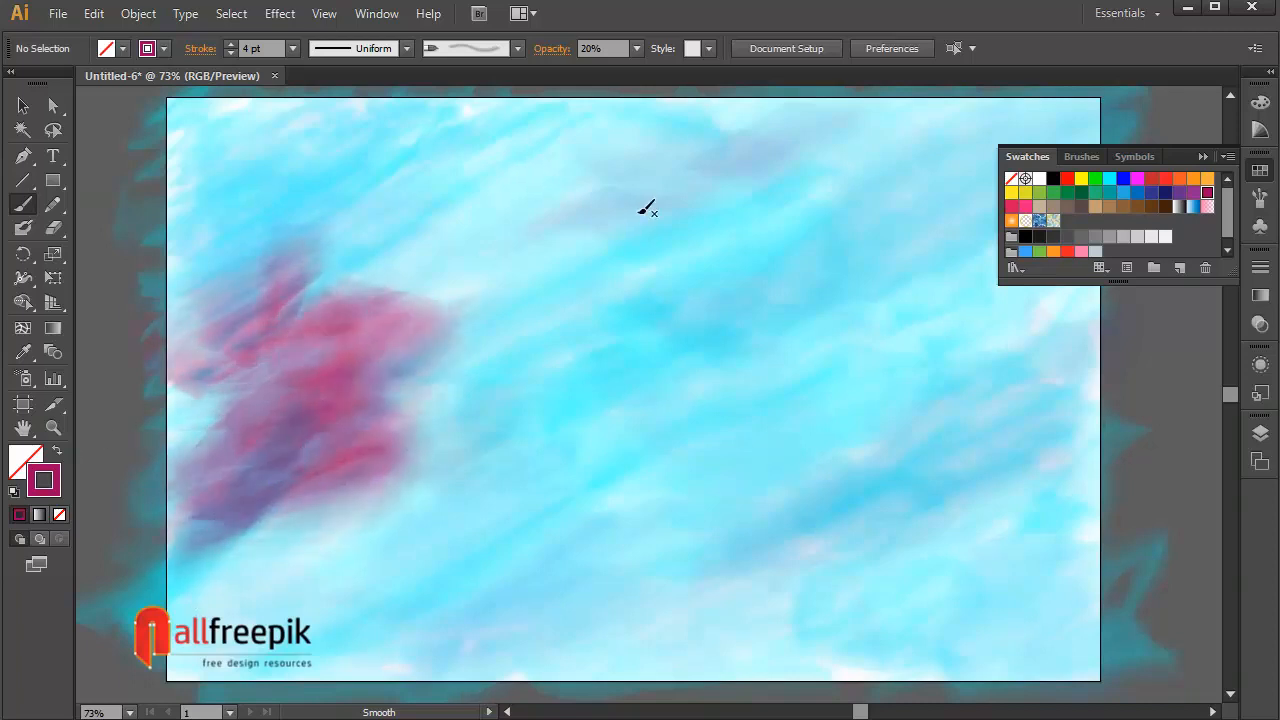
key(ctrl+z)
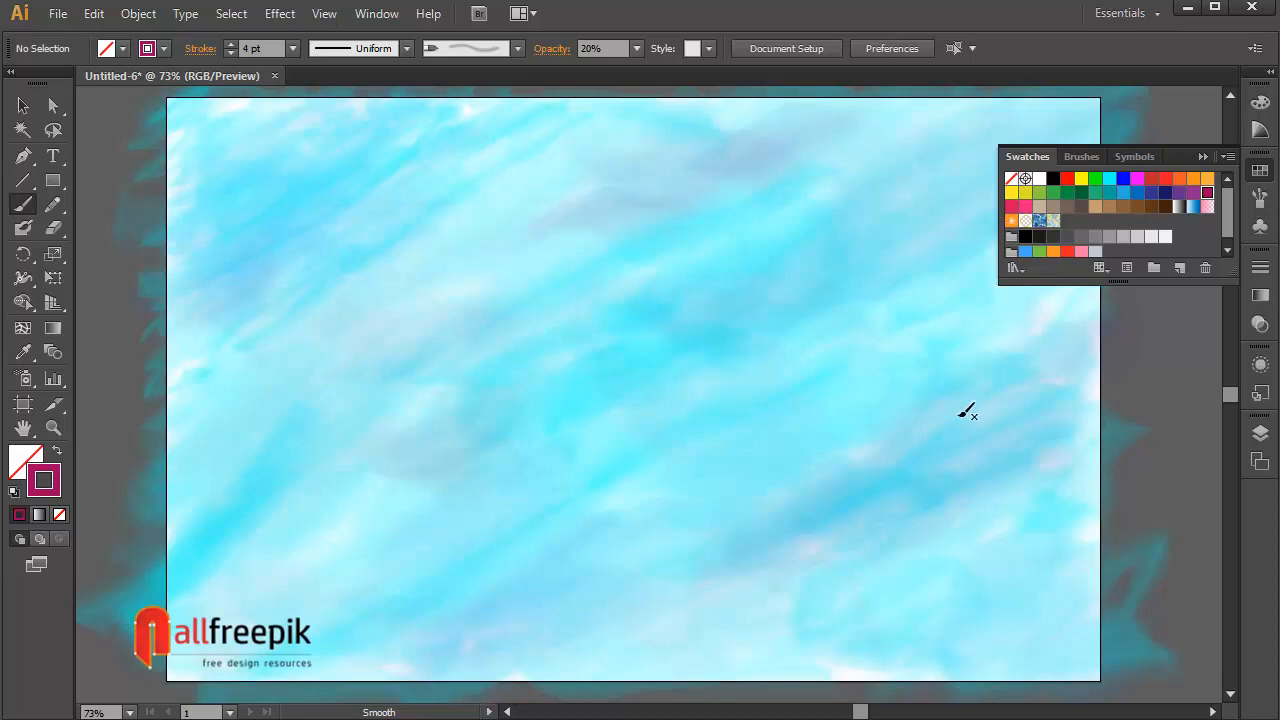
mouse_move(213, 625)
mouse_down()
mouse_move(171, 638)
mouse_move(313, 544)
mouse_move(228, 638)
mouse_move(210, 600)
mouse_up()
key(ctrl+z)
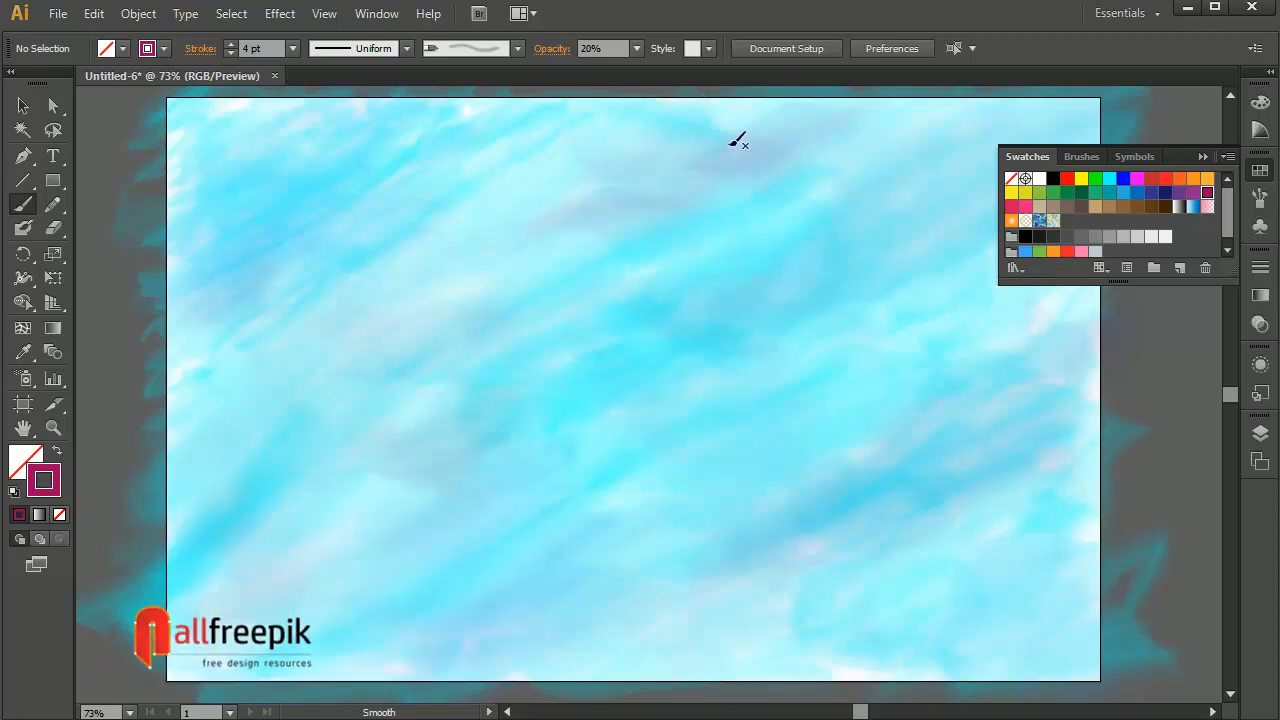
Paint faint deep magenta strokes at 20% opacity over the artboard's top center
drag(592, 130, 838, 142)
mouse_move(800, 86)
mouse_down()
mouse_move(615, 125)
mouse_move(731, 96)
mouse_move(740, 105)
mouse_move(928, 19)
mouse_move(848, 29)
mouse_move(734, 159)
mouse_move(658, 140)
mouse_move(621, 204)
mouse_move(569, 206)
mouse_up()
key(ctrl+z)
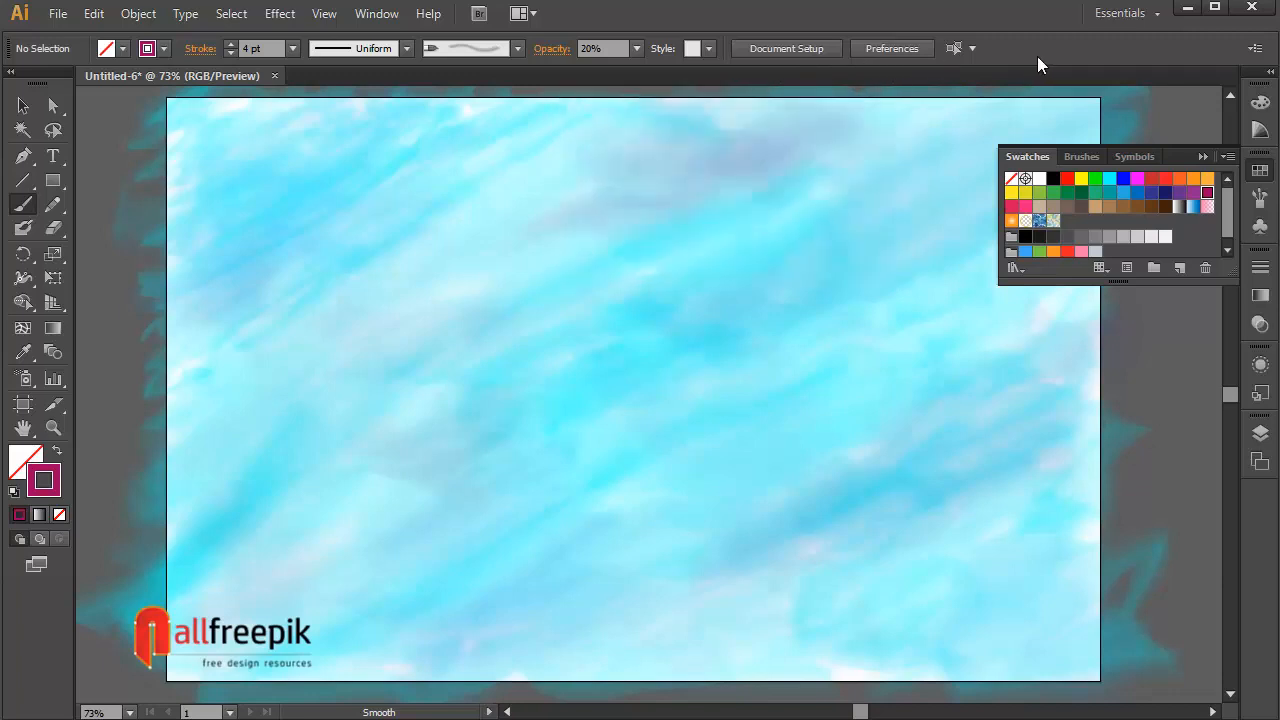
Set the opacity to 50%, choose the purple swatch, and paint strokes that deepen the artboard's top center
click(638, 48)
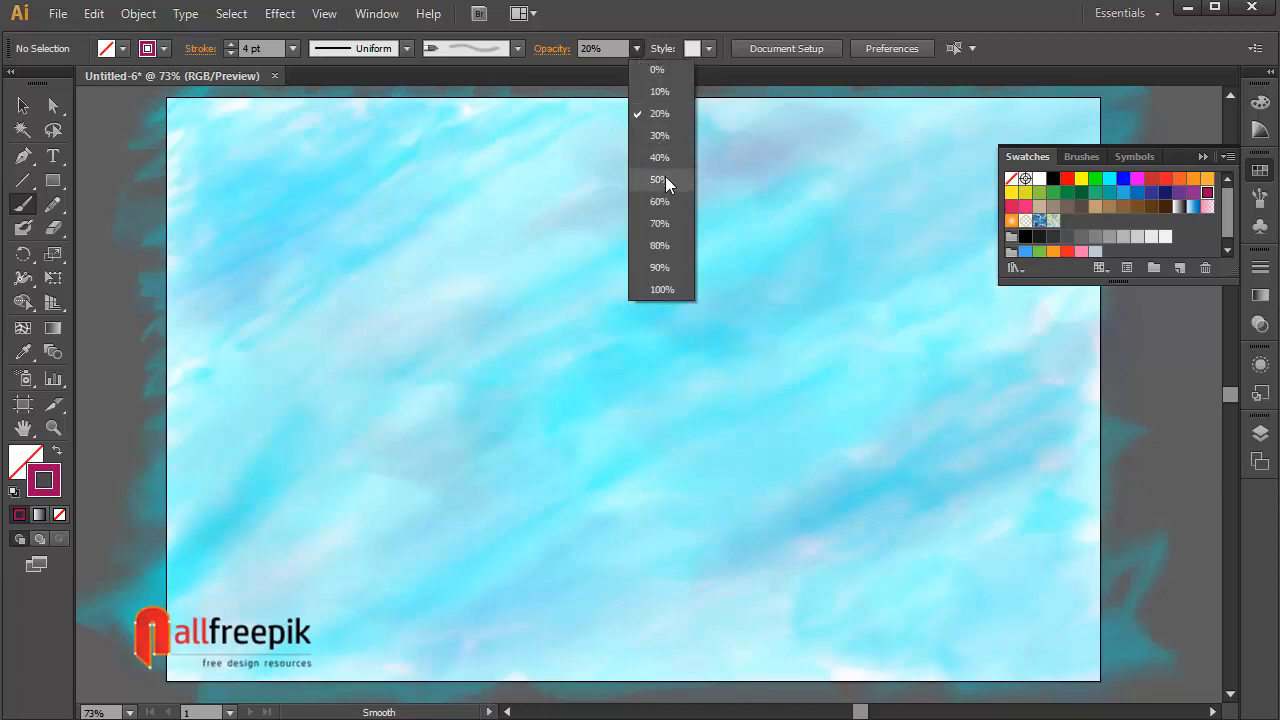
click(663, 179)
click(1180, 192)
drag(840, 125, 570, 115)
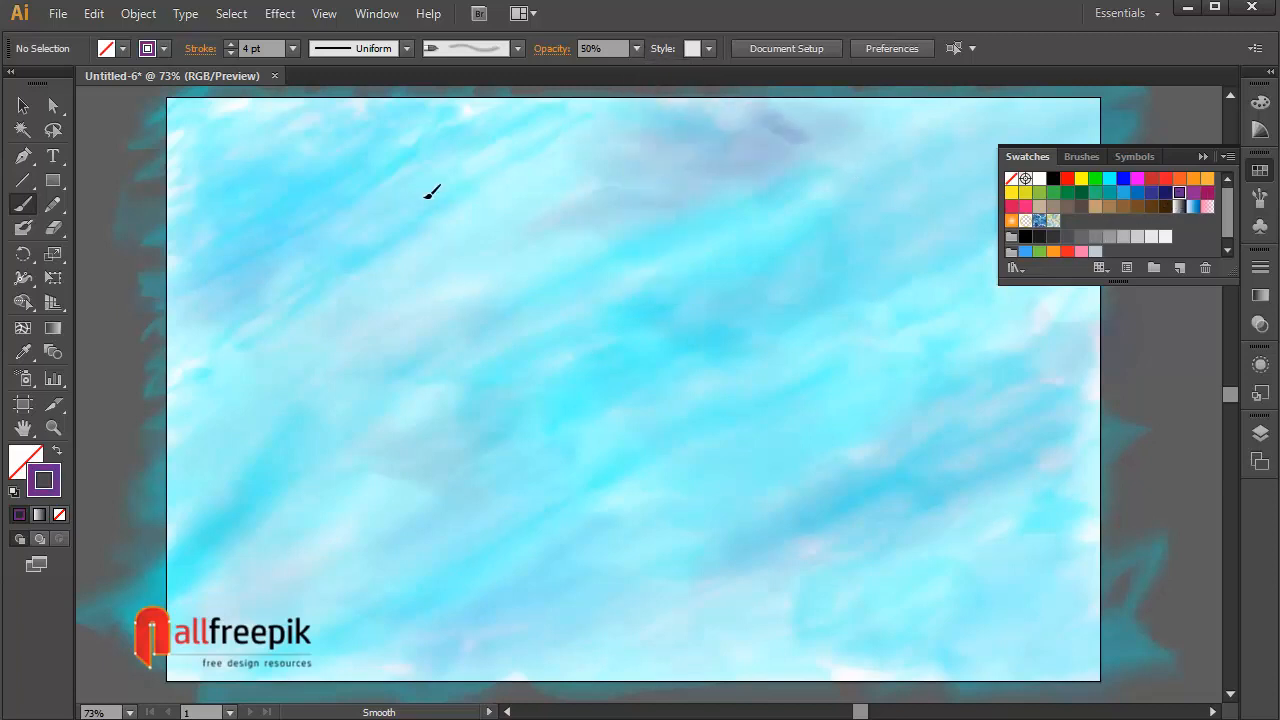
mouse_move(521, 206)
mouse_down()
mouse_move(782, 167)
mouse_move(764, 191)
mouse_move(839, 132)
mouse_move(771, 97)
mouse_move(867, 75)
mouse_move(728, 130)
mouse_move(467, 266)
mouse_move(868, 99)
mouse_up()
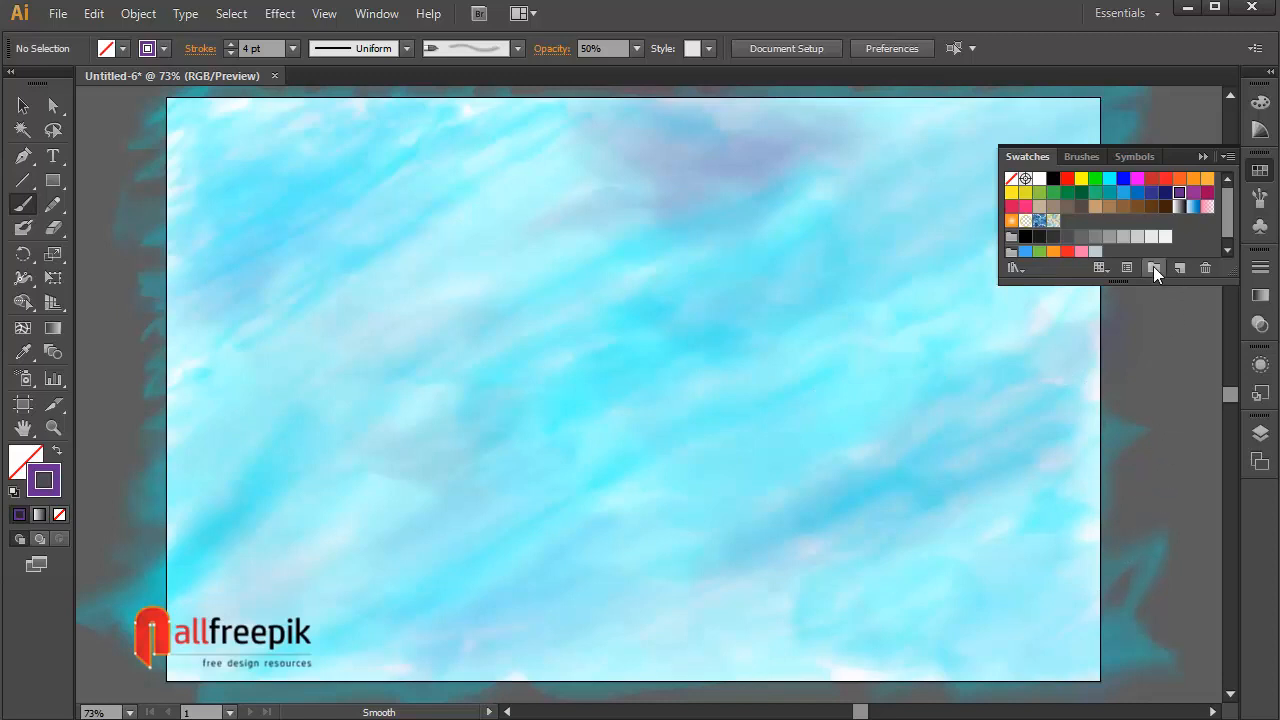
Choose the pink swatch as the brush's stroke color
click(1011, 206)
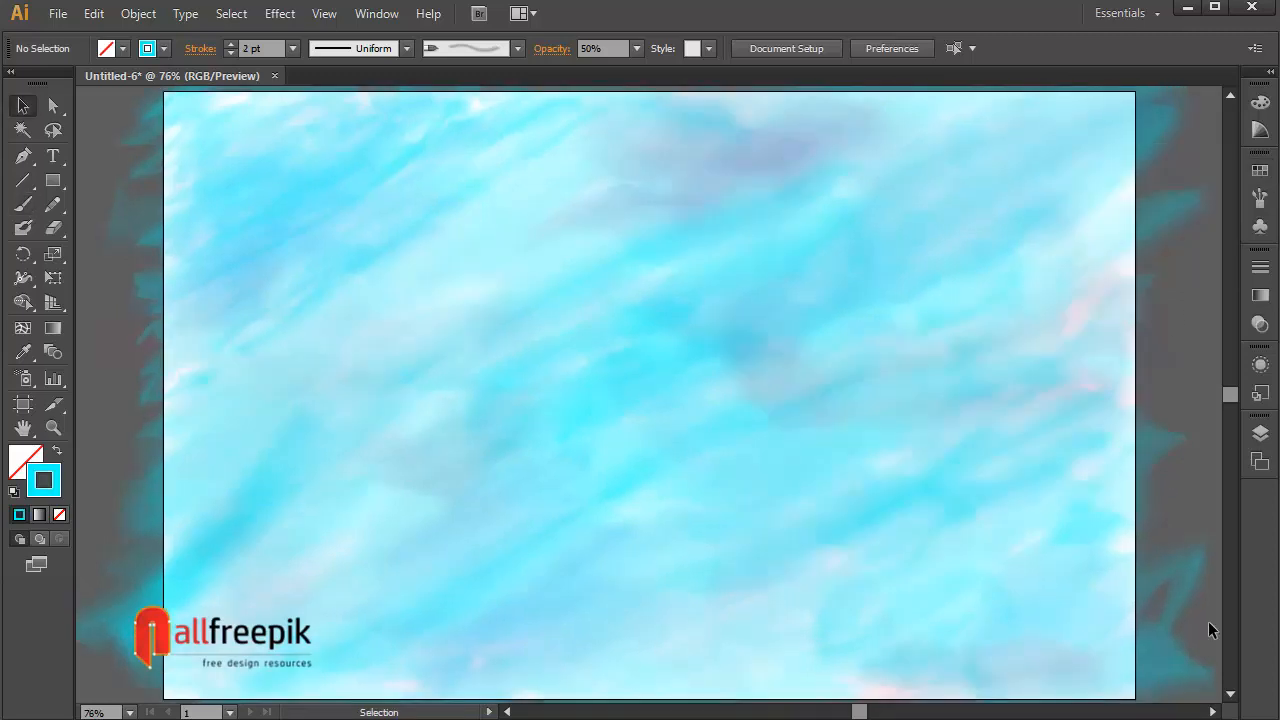